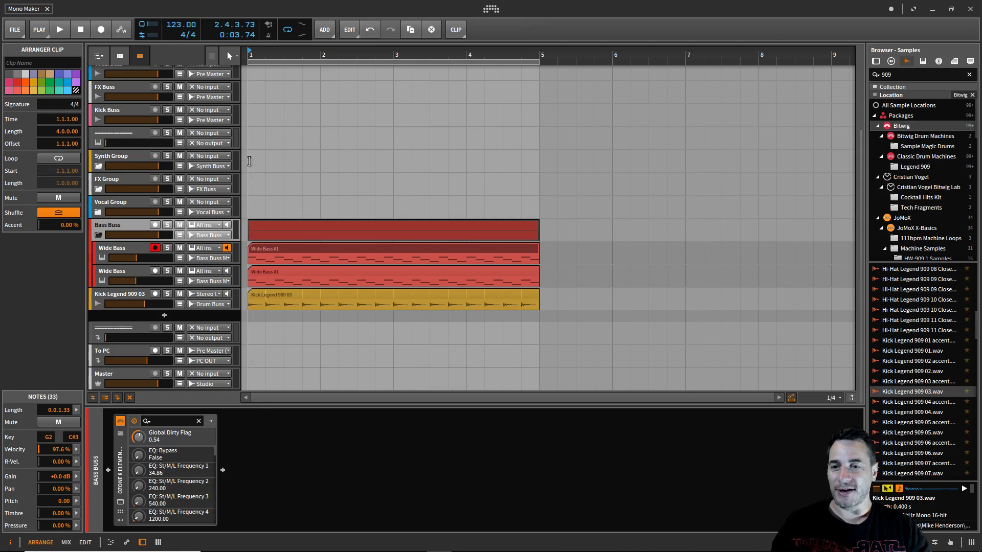
Audition the arrangement briefly, then select the Bass Buss group track
{"action": "left_click", "coordinate": [60, 30]}
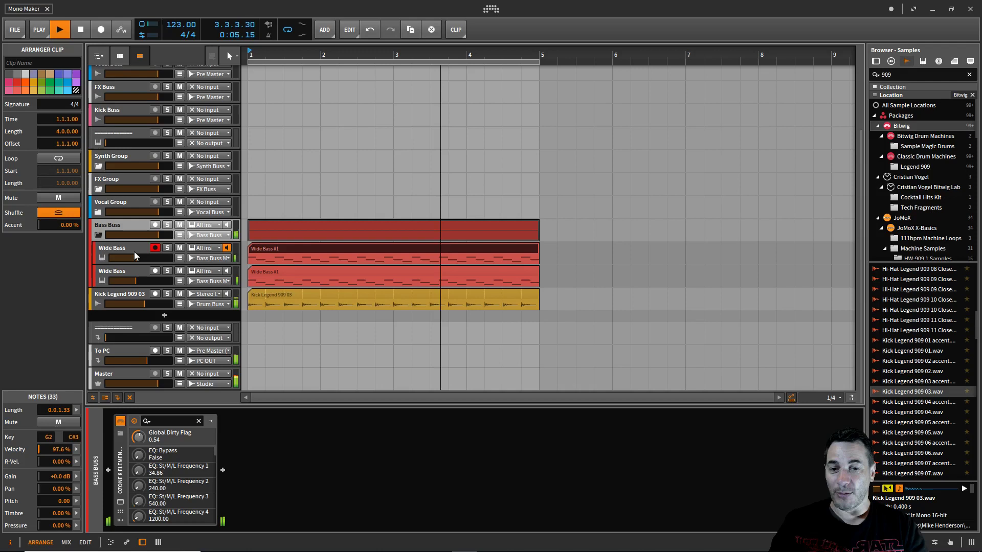
{"action": "left_click", "coordinate": [81, 28]}
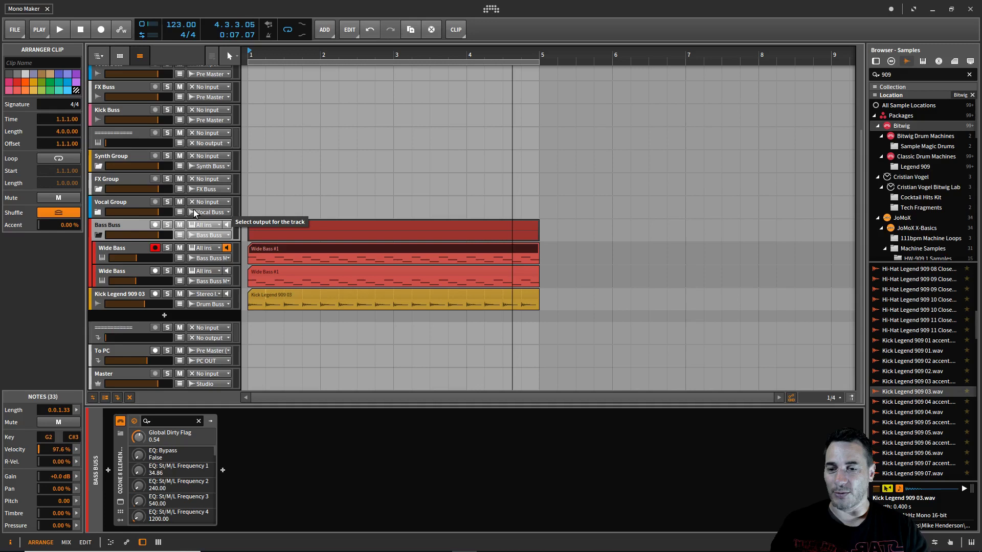
{"action": "mouse_move", "coordinate": [137, 508]}
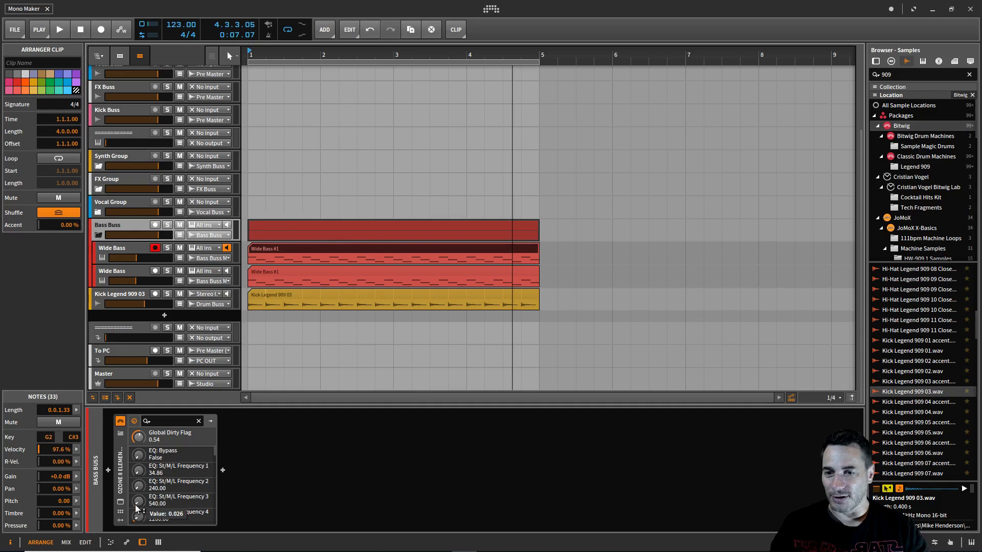
{"action": "left_click", "coordinate": [115, 226]}
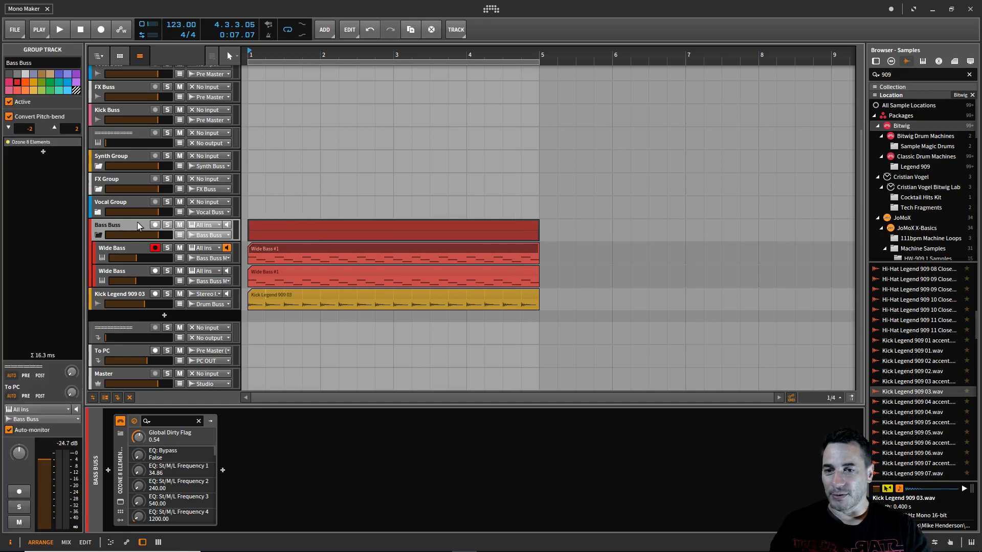
Open the Ozone 8 Elements window, nudge it slightly, then close it
{"action": "left_click", "coordinate": [121, 502]}
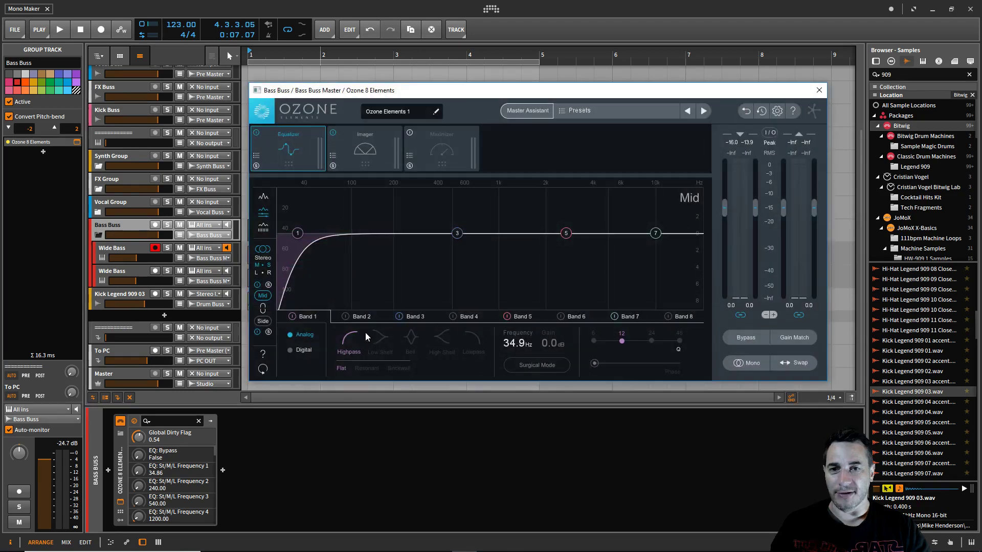
{"action": "left_click_drag", "start_coordinate": [351, 89], "coordinate": [352, 94]}
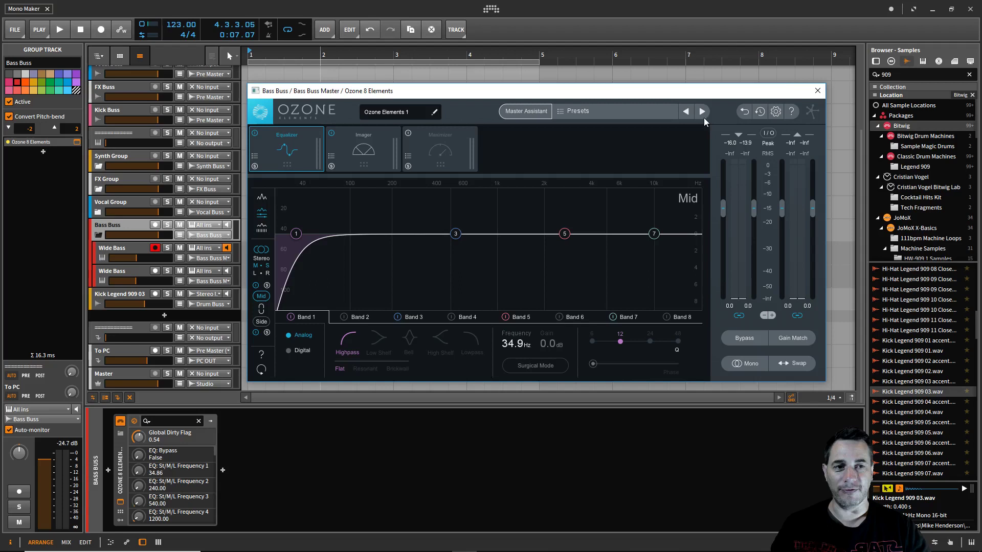
{"action": "left_click", "coordinate": [816, 93]}
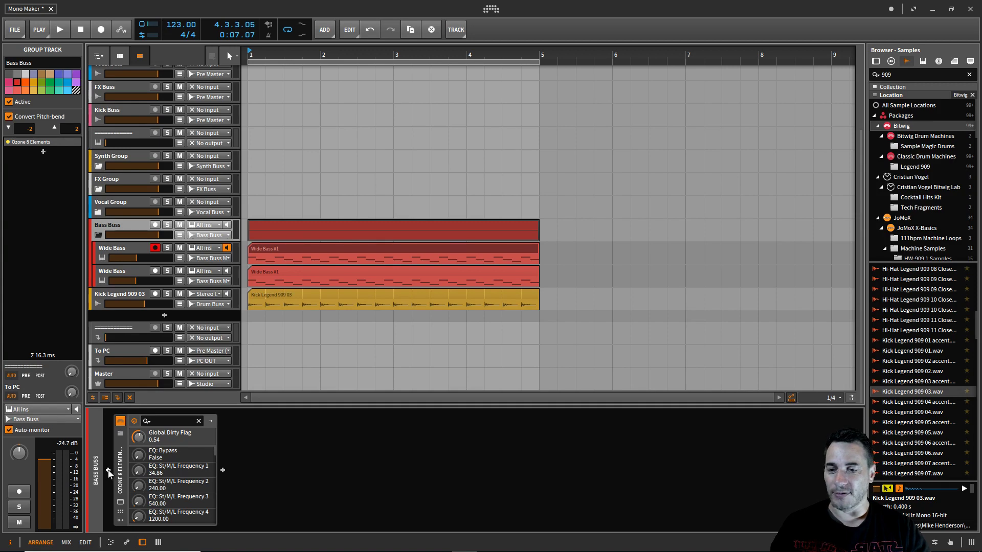
Insert a Bitwig FX Layer container ahead of Ozone 8 Elements and play from Wide Bass #1
{"action": "left_click", "coordinate": [108, 470]}
{"action": "left_click", "coordinate": [249, 297]}
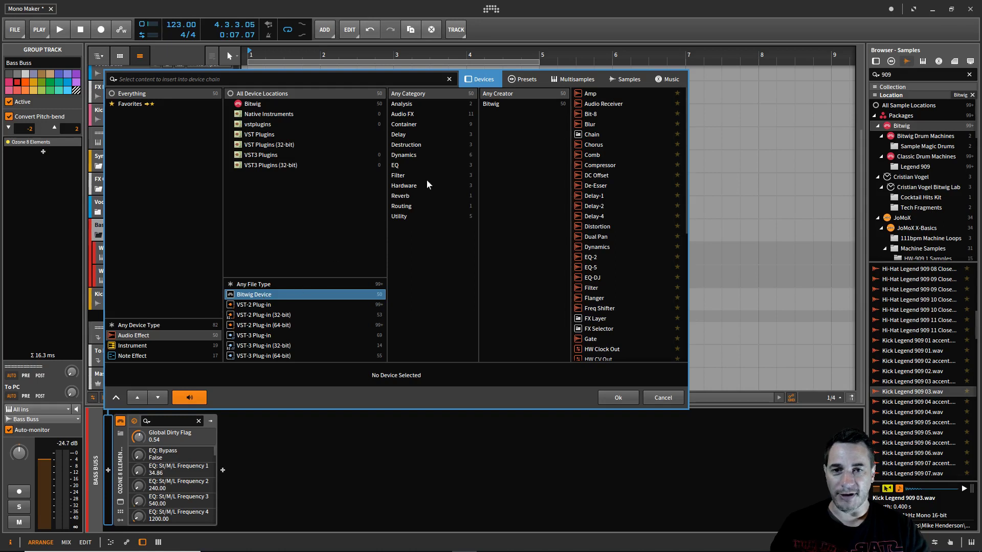
{"action": "left_click", "coordinate": [413, 128]}
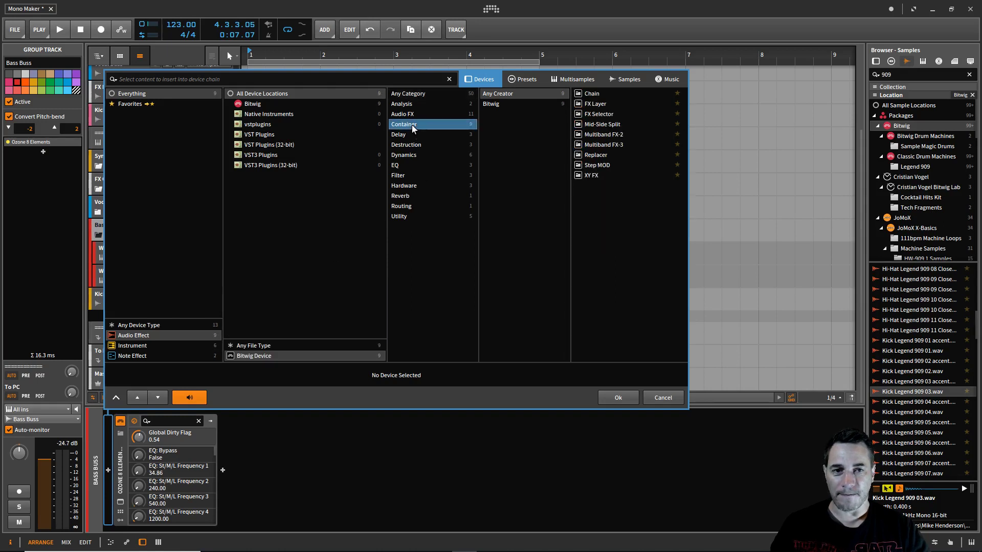
{"action": "left_click", "coordinate": [599, 105]}
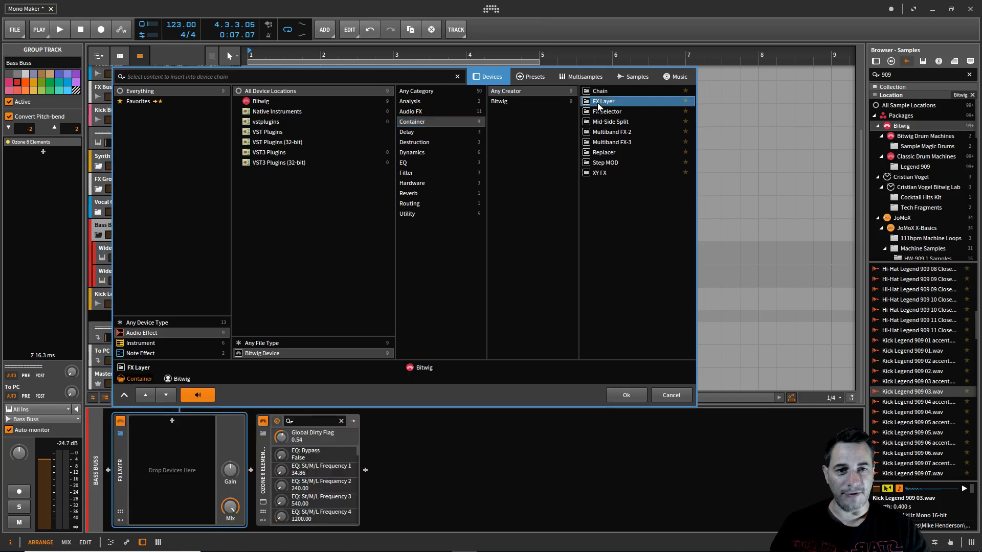
{"action": "left_click", "coordinate": [623, 396]}
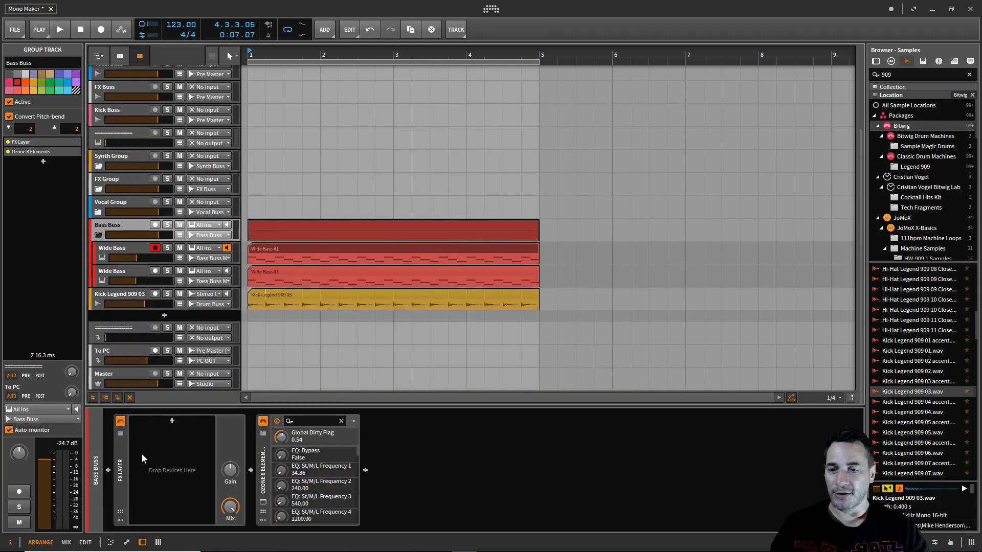
{"action": "left_click", "coordinate": [257, 251]}
{"action": "key", "text": "space"}
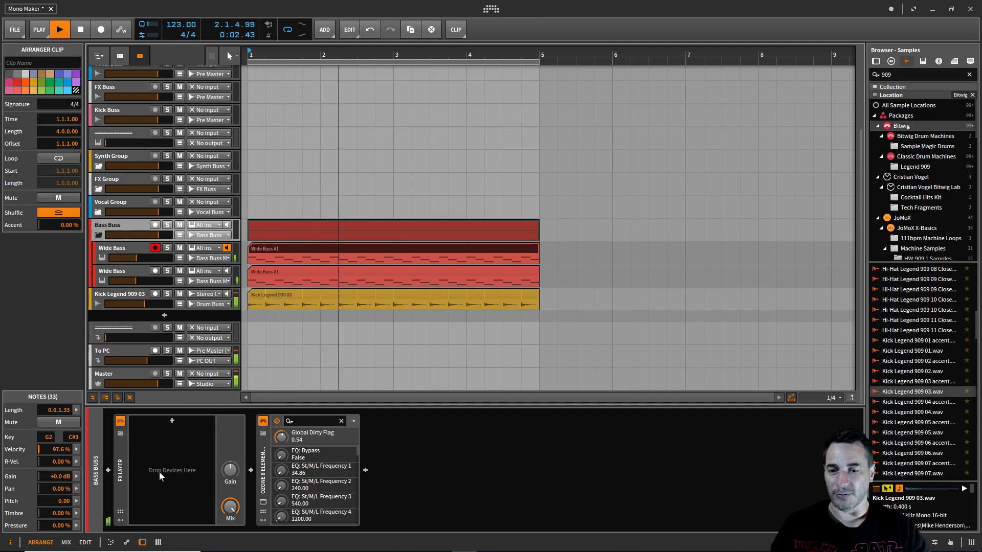
Stop playback and add a Bitwig EQ-DJ equalizer as the FX Layer's first layer
{"action": "key", "text": "space"}
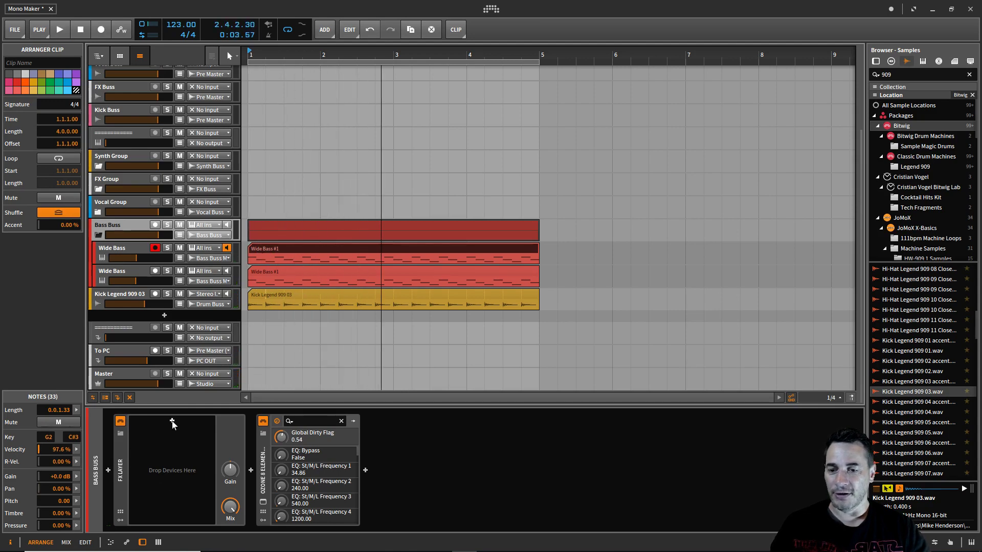
{"action": "left_click", "coordinate": [171, 421]}
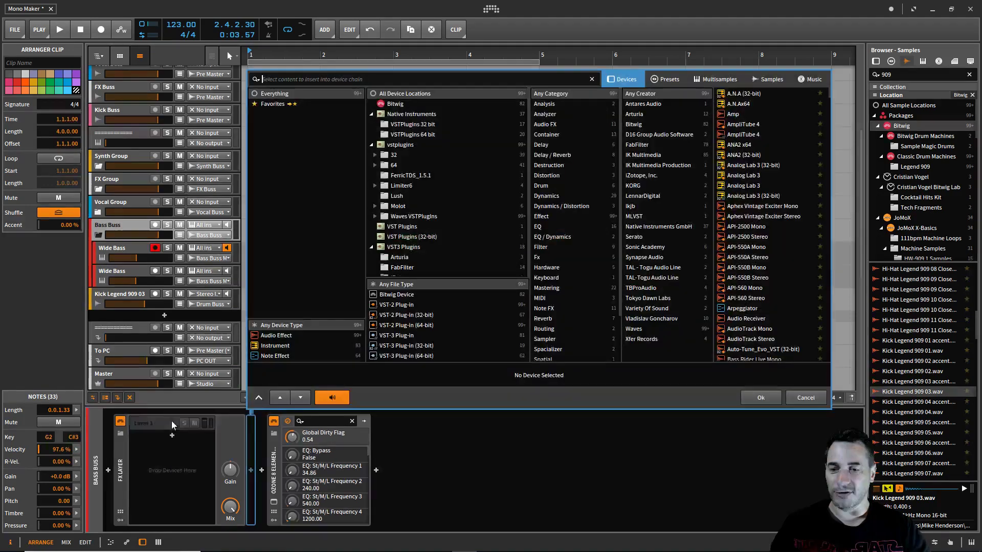
{"action": "left_click", "coordinate": [413, 293]}
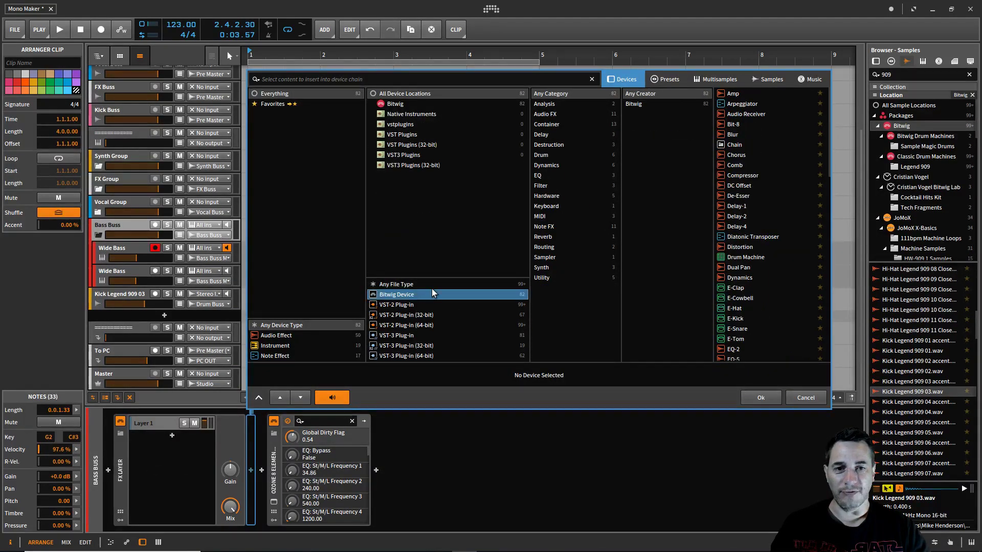
{"action": "left_click", "coordinate": [538, 175]}
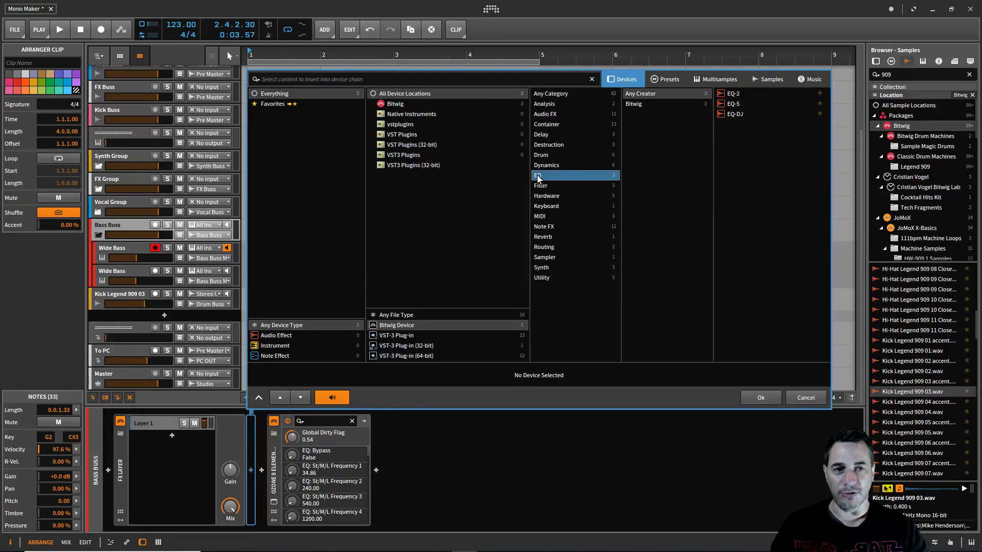
{"action": "left_click", "coordinate": [731, 115]}
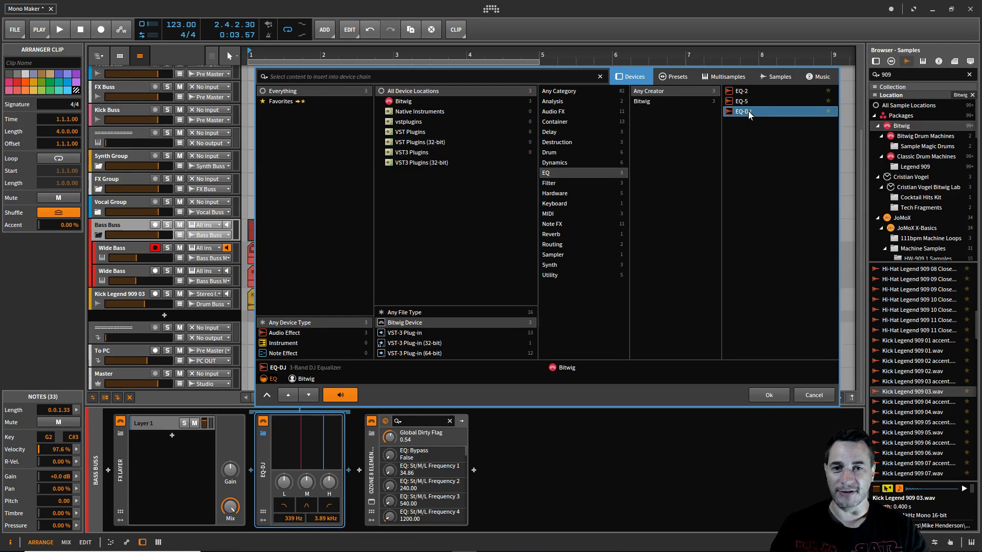
{"action": "left_click", "coordinate": [769, 395]}
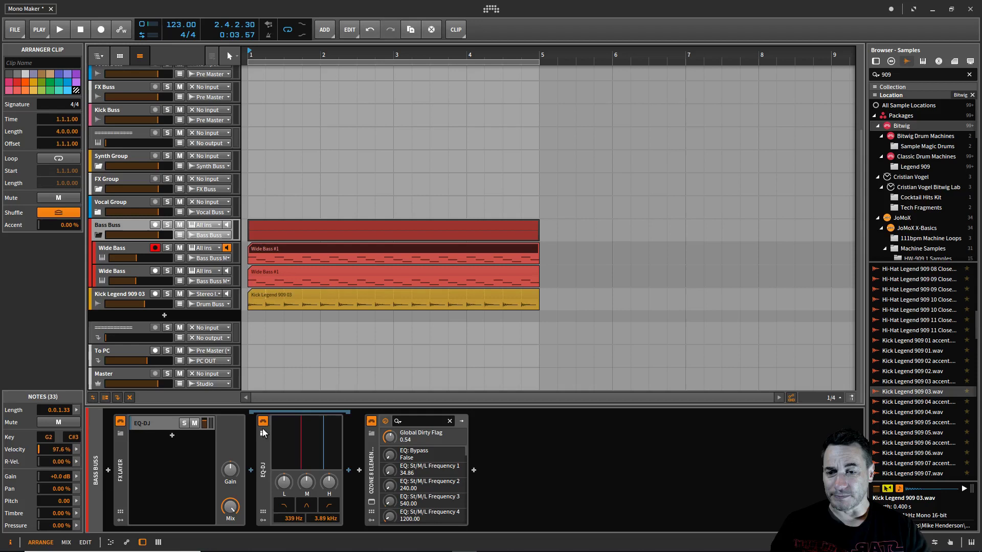
Rename the EQ-DJ layer to 'Low'
{"action": "right_click", "coordinate": [150, 422]}
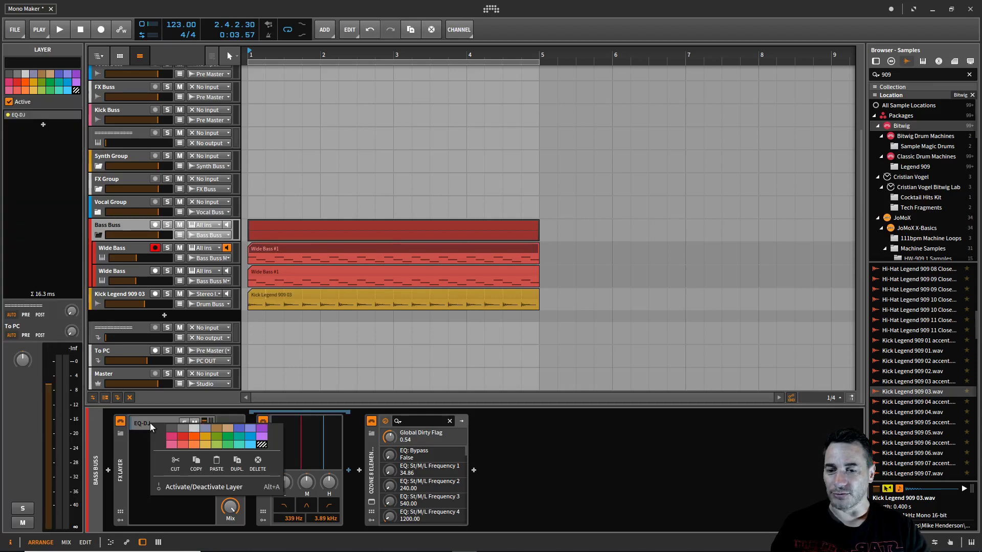
{"action": "left_click", "coordinate": [31, 61]}
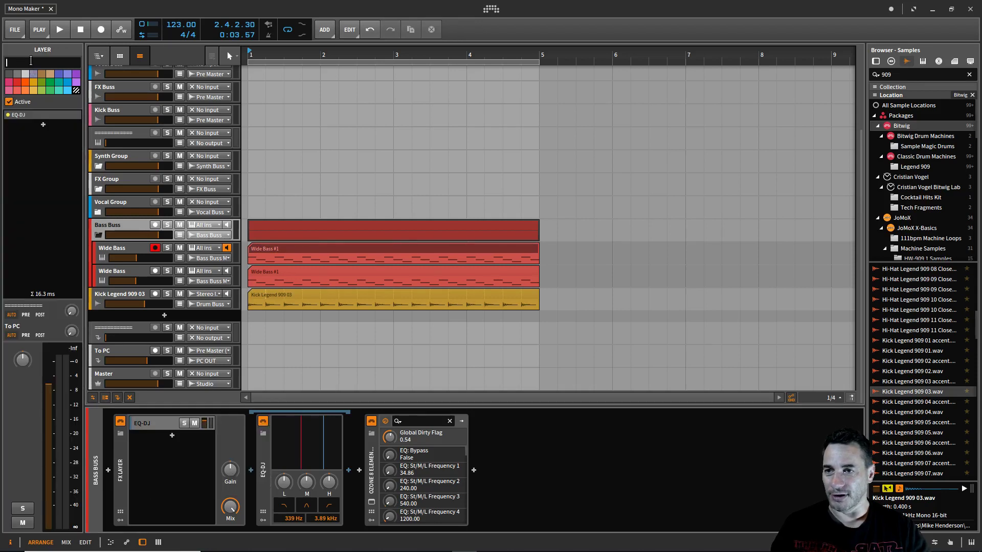
{"action": "type", "text": "Low"}
{"action": "key", "text": "Return"}
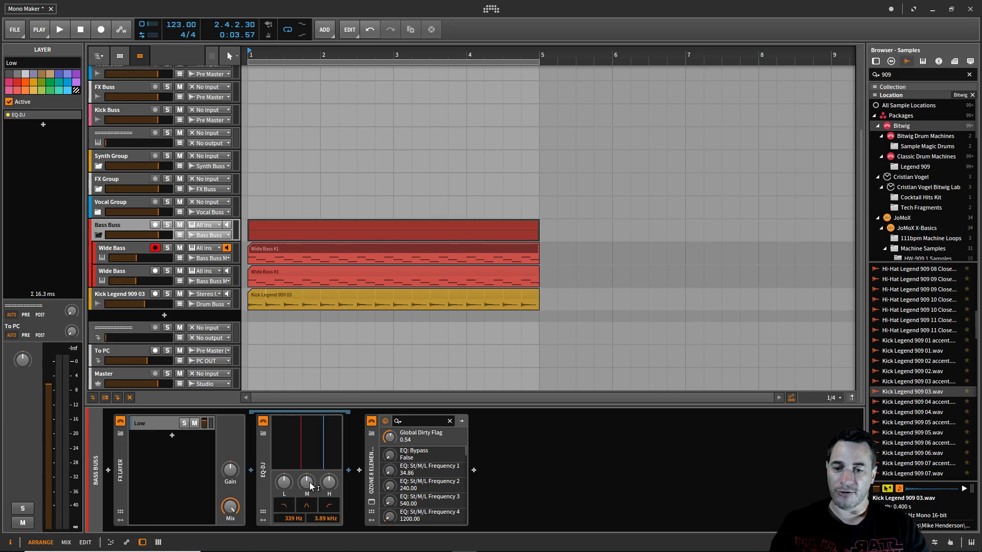
Adjust the EQ-DJ mid gain and set its low crossover to 220 Hz
{"action": "left_click_drag", "start_coordinate": [306, 482], "coordinate": [333, 480]}
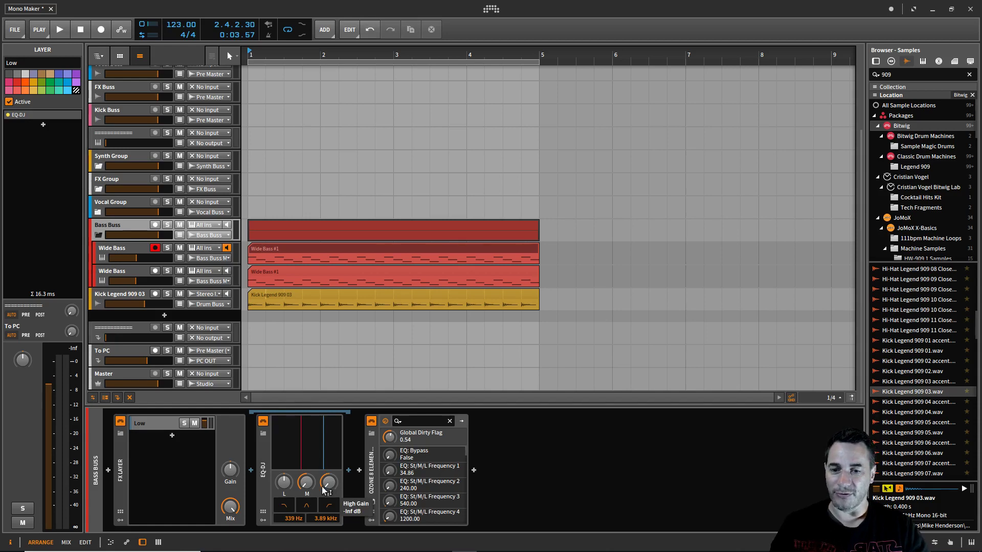
{"action": "double_click", "coordinate": [286, 519]}
{"action": "type", "text": "2"}
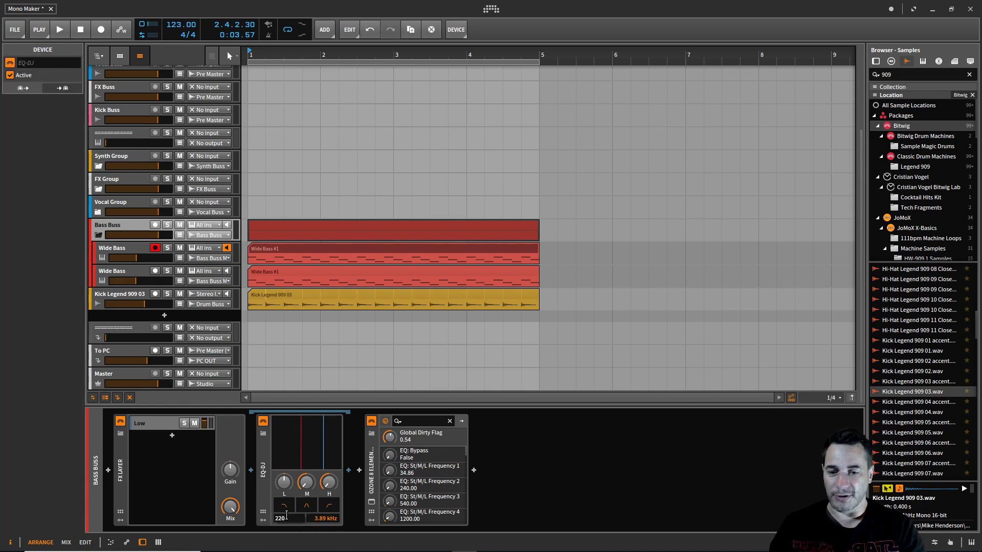
{"action": "type", "text": "20"}
{"action": "key", "text": "Return"}
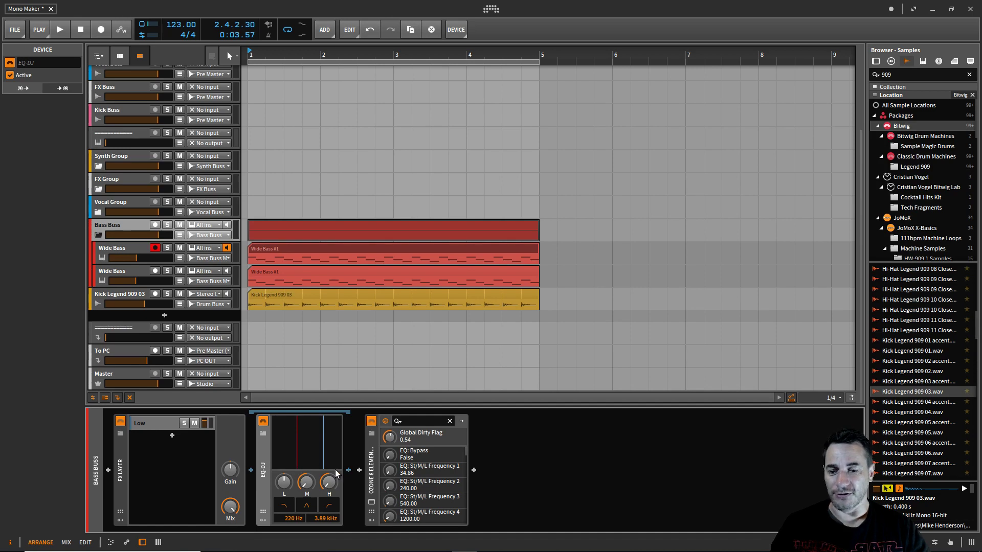
Add a Tool utility after EQ-DJ and set its Width to 0% for mono lows
{"action": "left_click", "coordinate": [348, 470]}
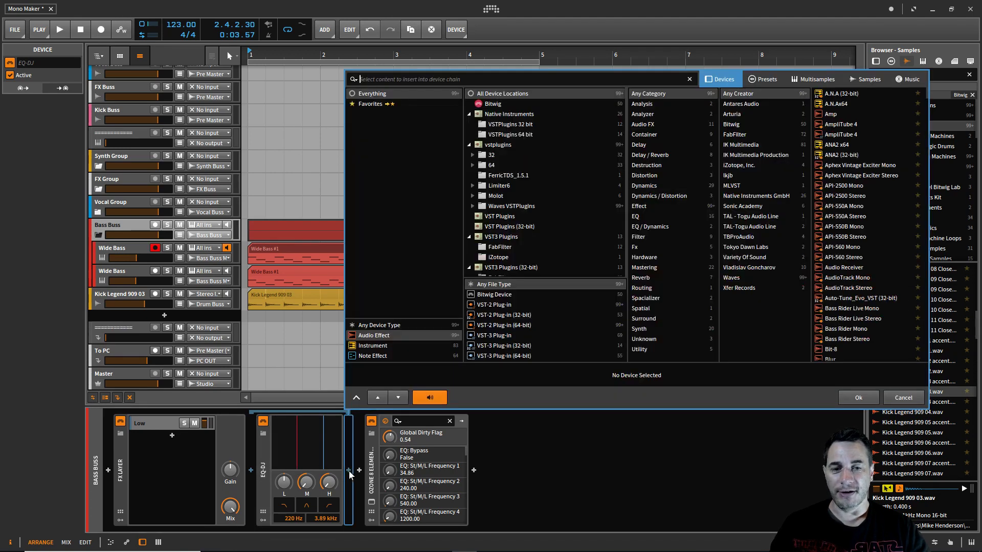
{"action": "left_click", "coordinate": [497, 297]}
{"action": "left_click", "coordinate": [642, 216]}
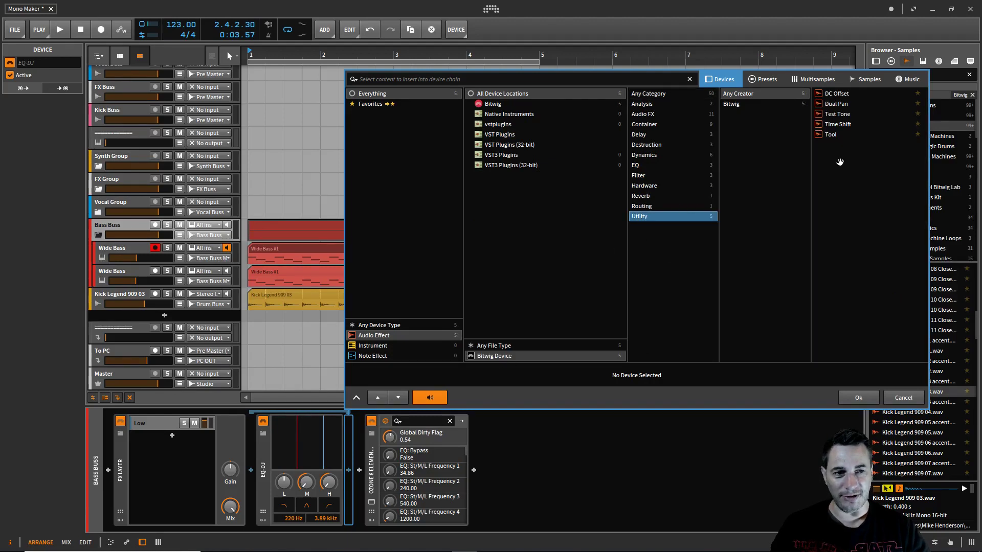
{"action": "left_click", "coordinate": [830, 134]}
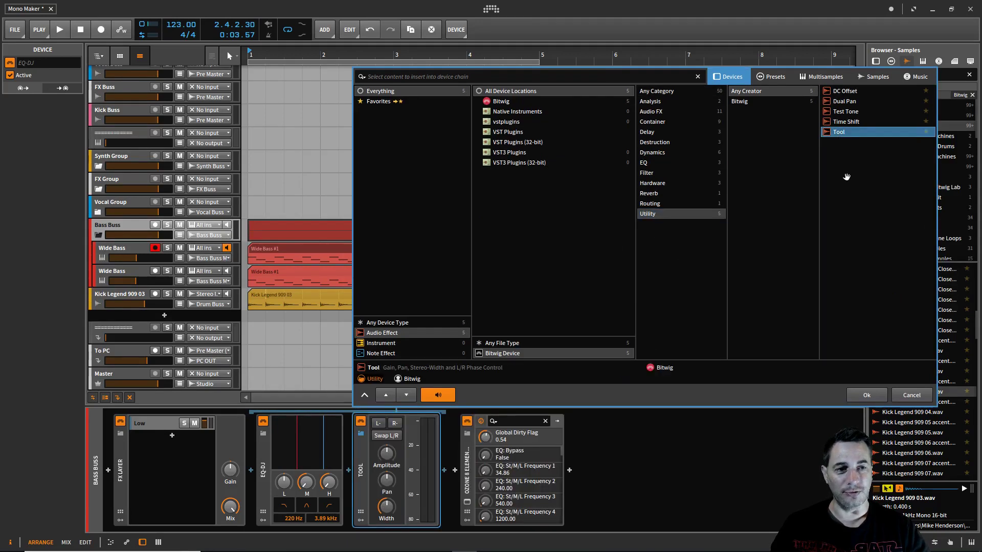
{"action": "left_click", "coordinate": [868, 399]}
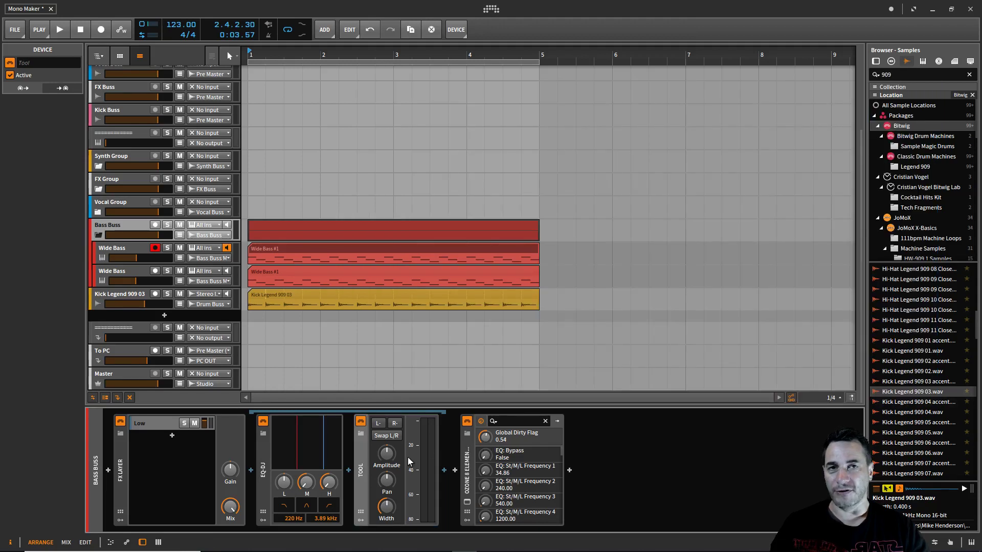
{"action": "left_click", "coordinate": [389, 508]}
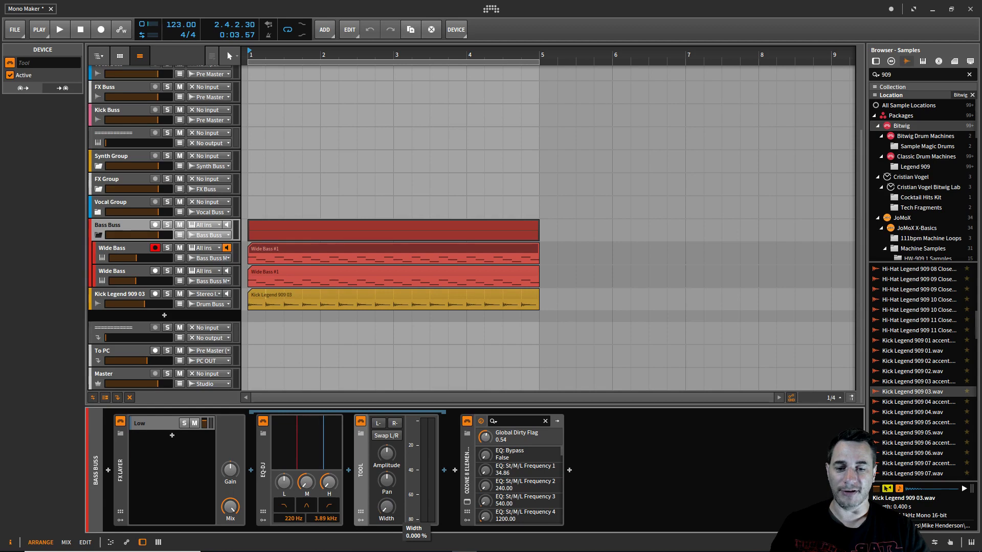
{"action": "left_click_drag", "start_coordinate": [387, 508], "coordinate": [384, 518]}
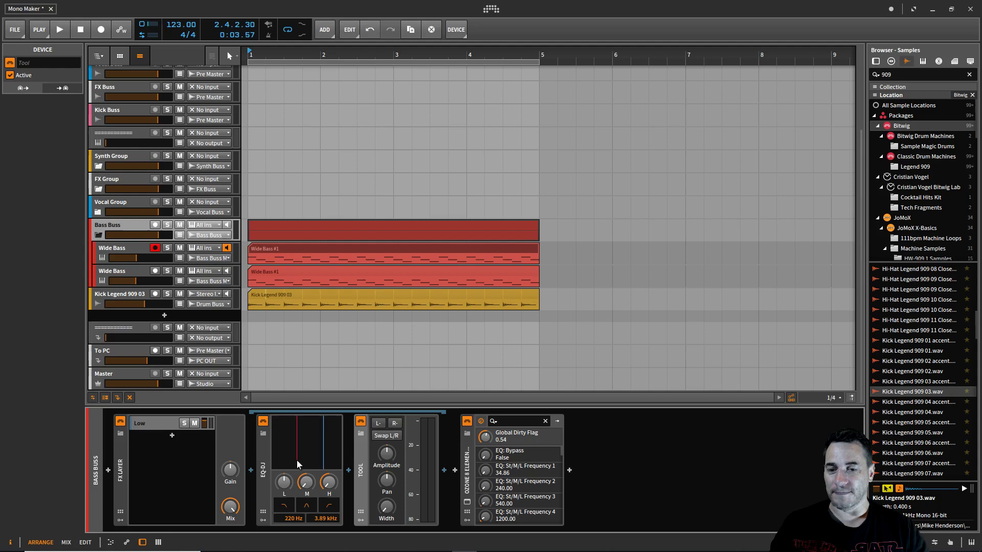
Play the bass and compare the FX Layer bypassed and active in Ozone's Imager view
{"action": "left_click", "coordinate": [256, 252]}
{"action": "key", "text": "space"}
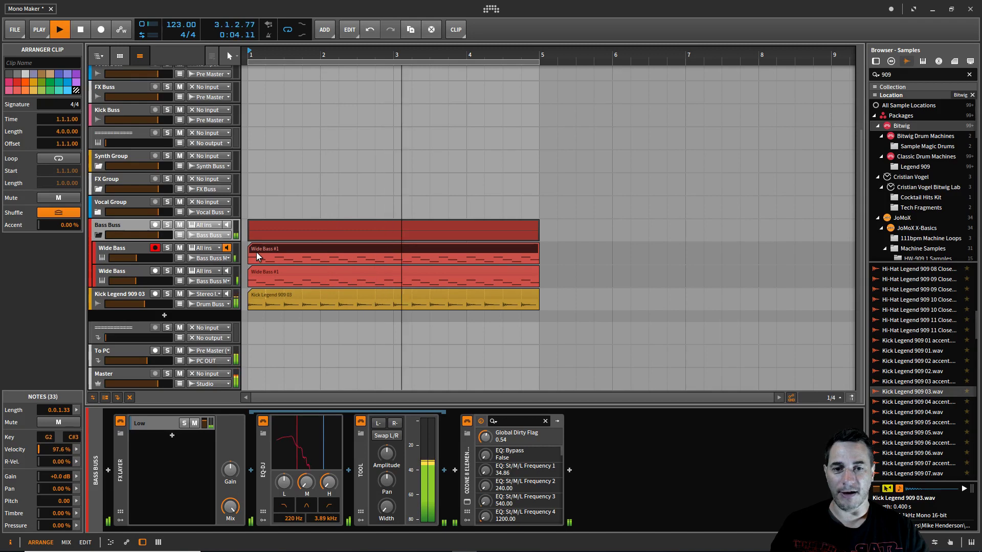
{"action": "left_click", "coordinate": [467, 501]}
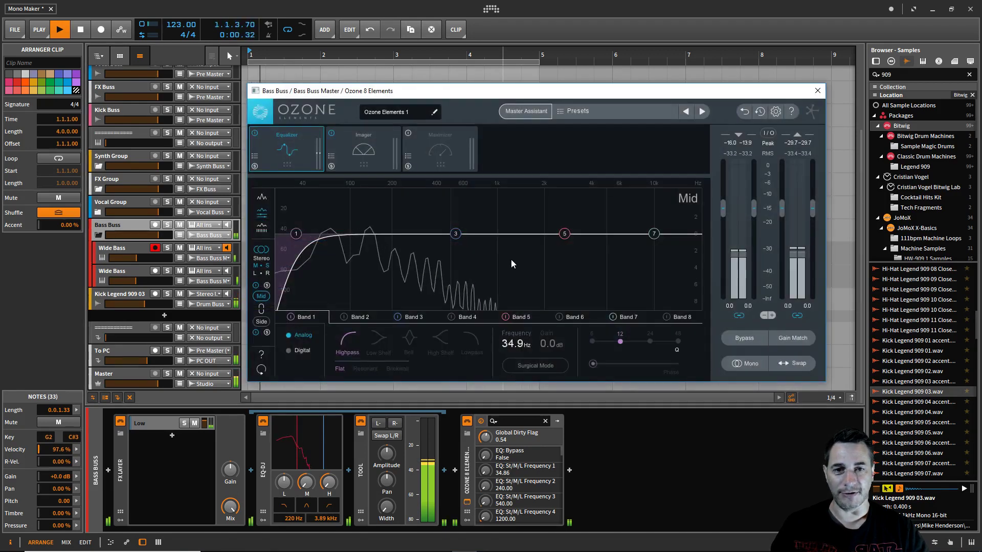
{"action": "left_click", "coordinate": [369, 150]}
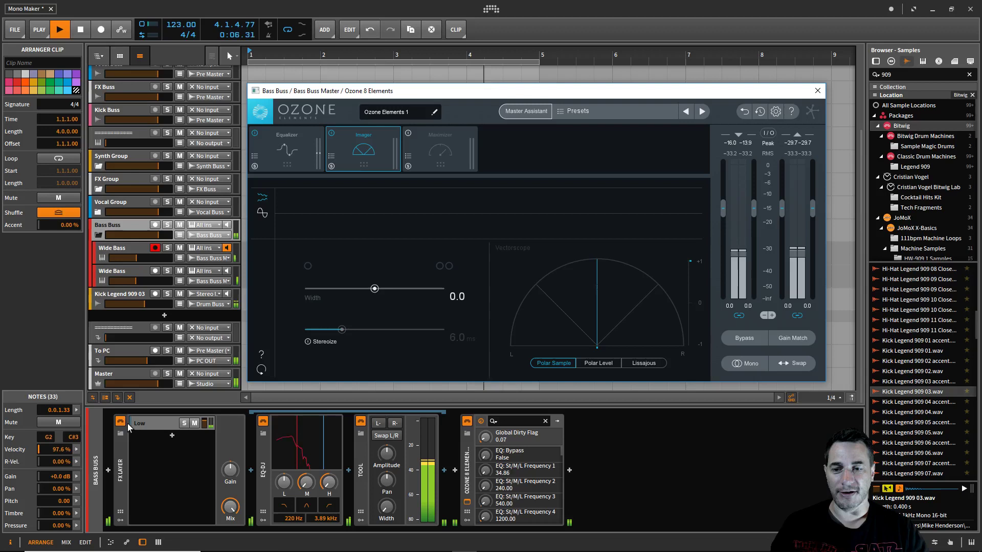
{"action": "left_click", "coordinate": [120, 422]}
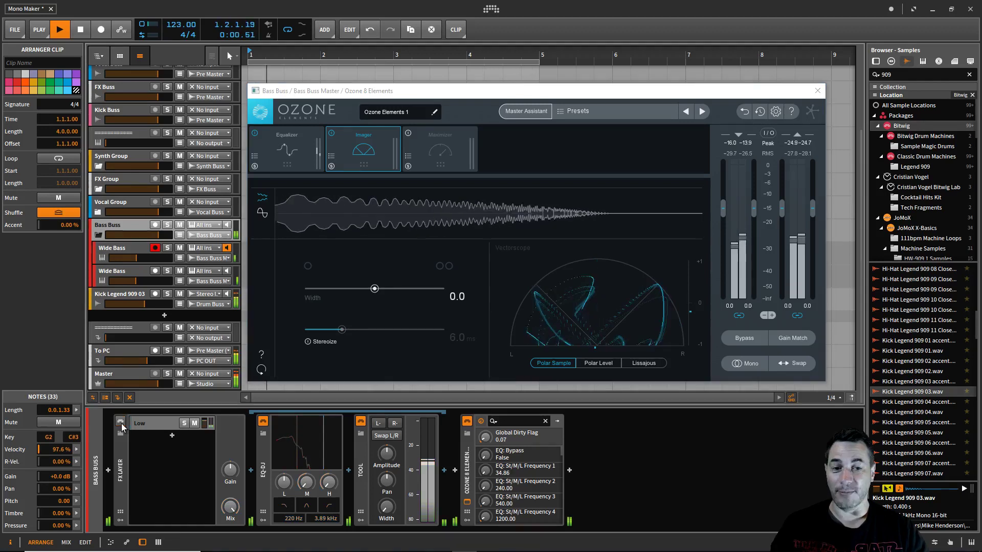
{"action": "left_click", "coordinate": [121, 422]}
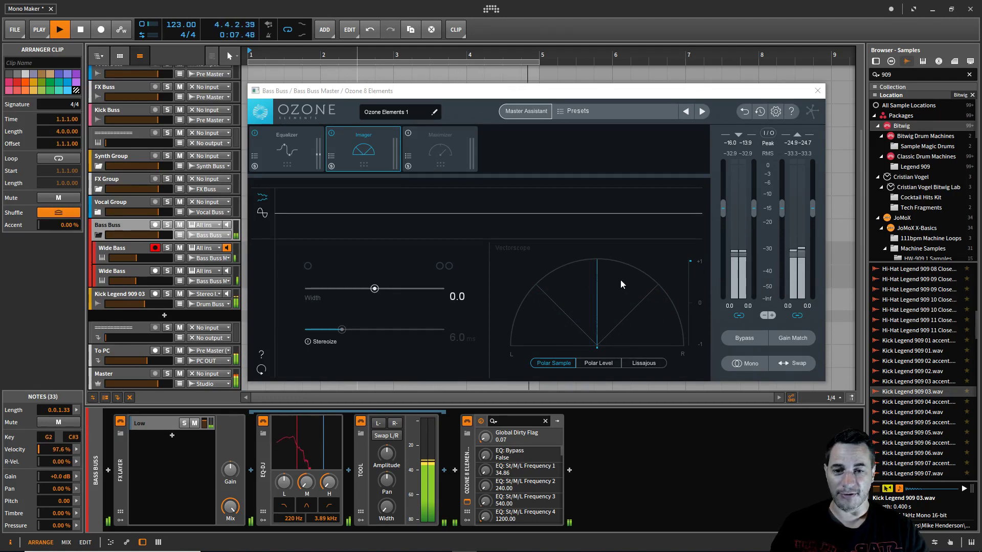
Close Ozone, stop playback, and select the Low layer
{"action": "left_click", "coordinate": [817, 91]}
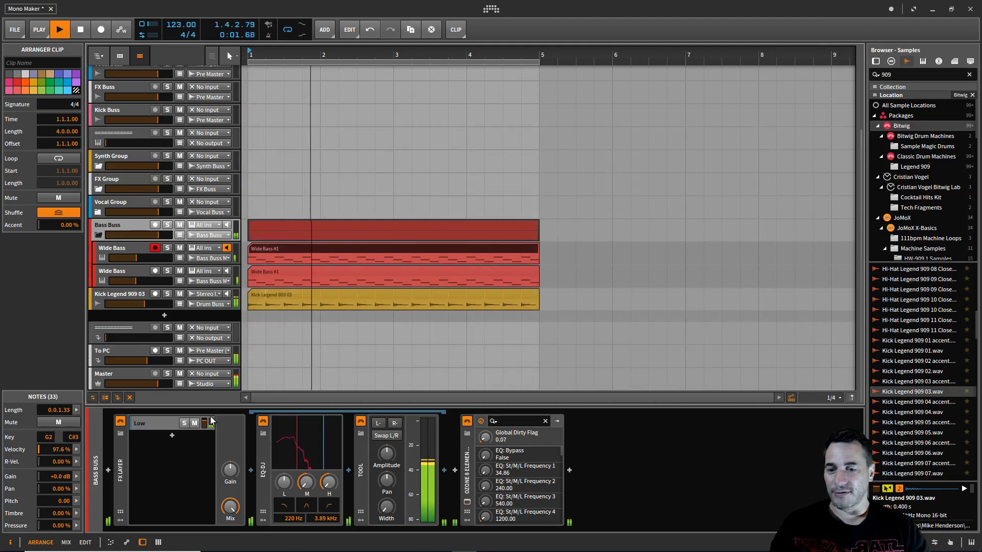
{"action": "key", "text": "space"}
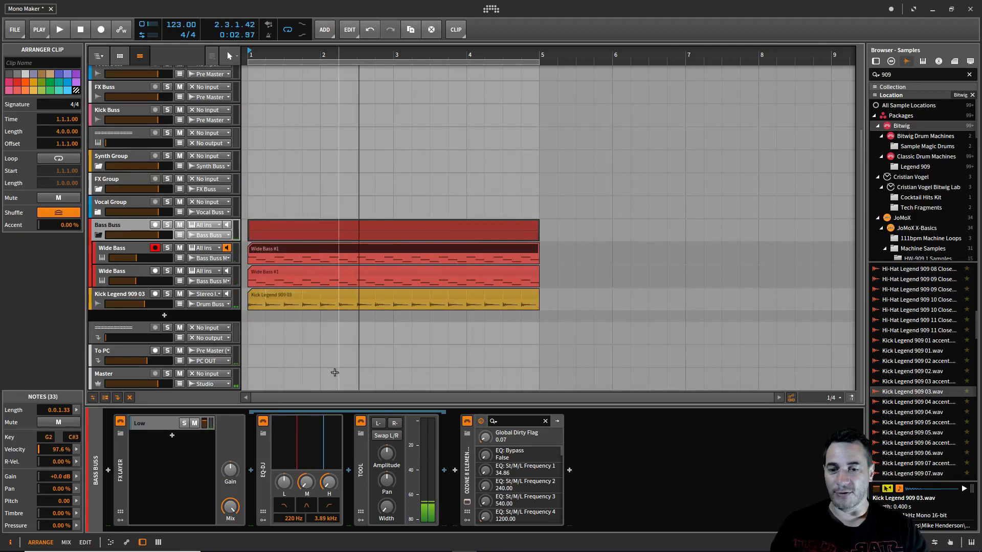
{"action": "left_click", "coordinate": [157, 423]}
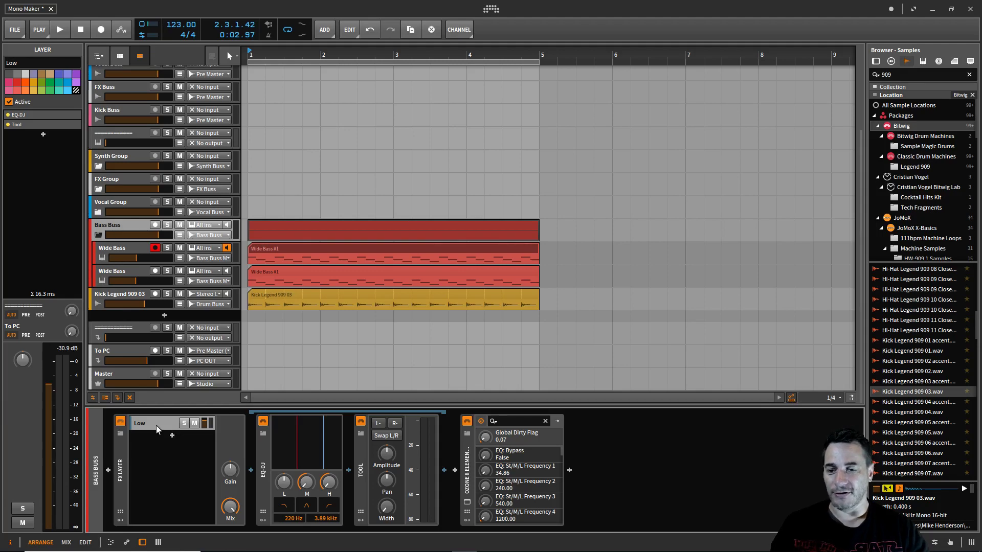
Add a second layer with an EQ-DJ and rename it 'Mid High'
{"action": "left_click", "coordinate": [172, 436]}
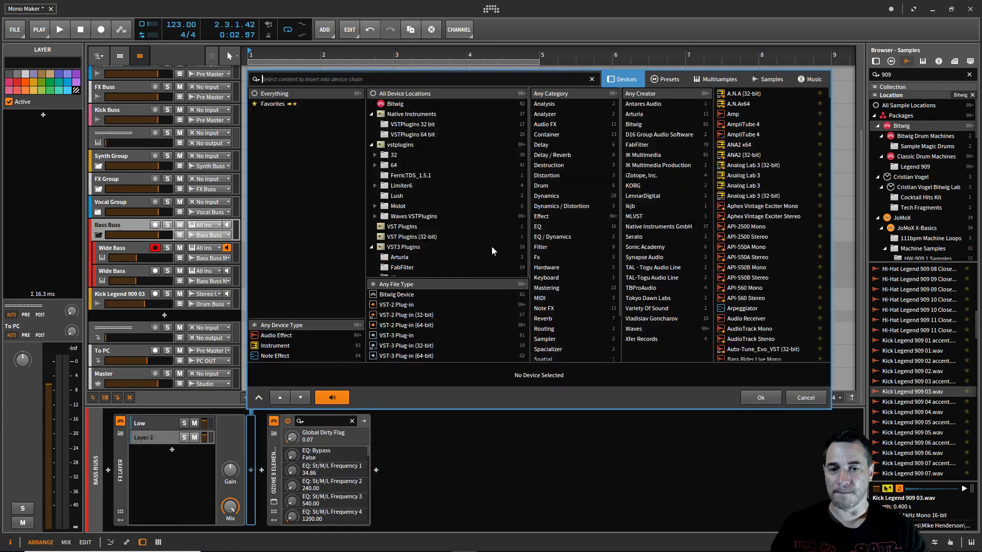
{"action": "left_click", "coordinate": [395, 295]}
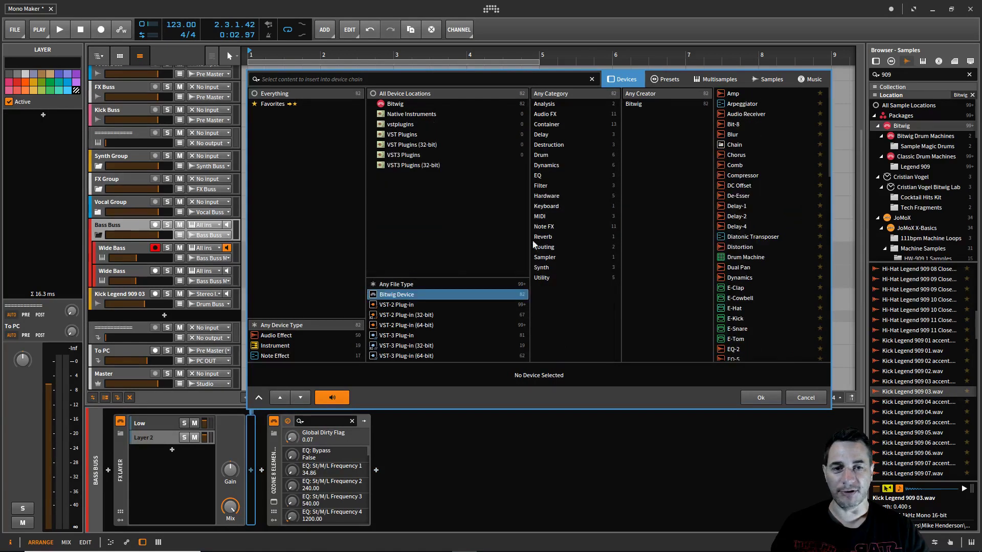
{"action": "left_click", "coordinate": [547, 176]}
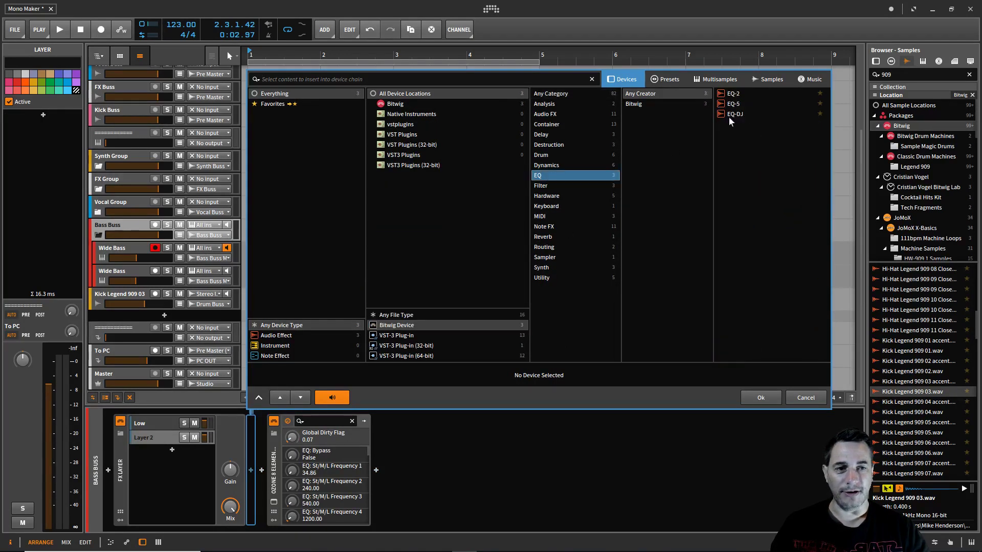
{"action": "left_click", "coordinate": [735, 114]}
{"action": "left_click", "coordinate": [759, 395]}
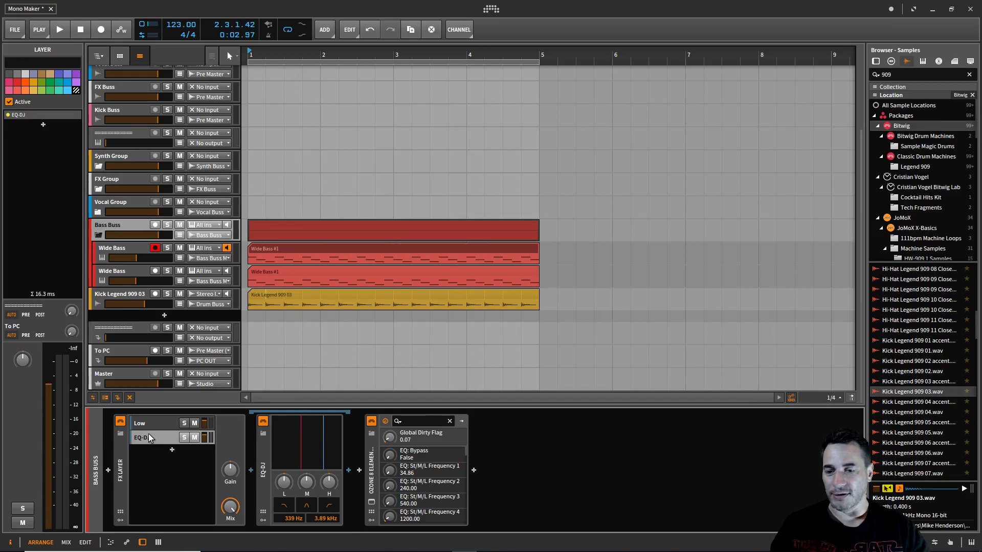
{"action": "left_click", "coordinate": [20, 62]}
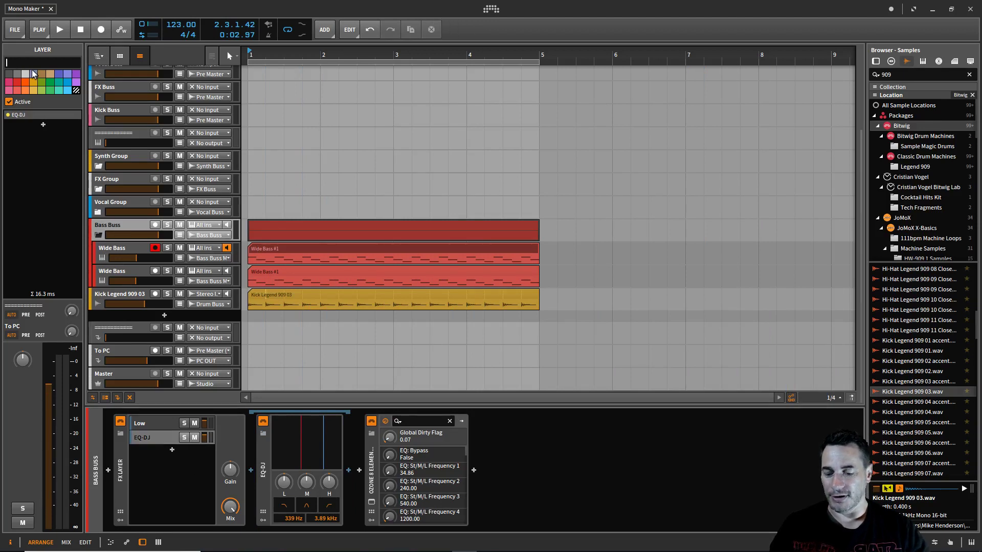
Cut the Mid High EQ-DJ low band to about -36 dB with a 220 Hz crossover
{"action": "left_click", "coordinate": [154, 439]}
{"action": "left_click", "coordinate": [283, 485]}
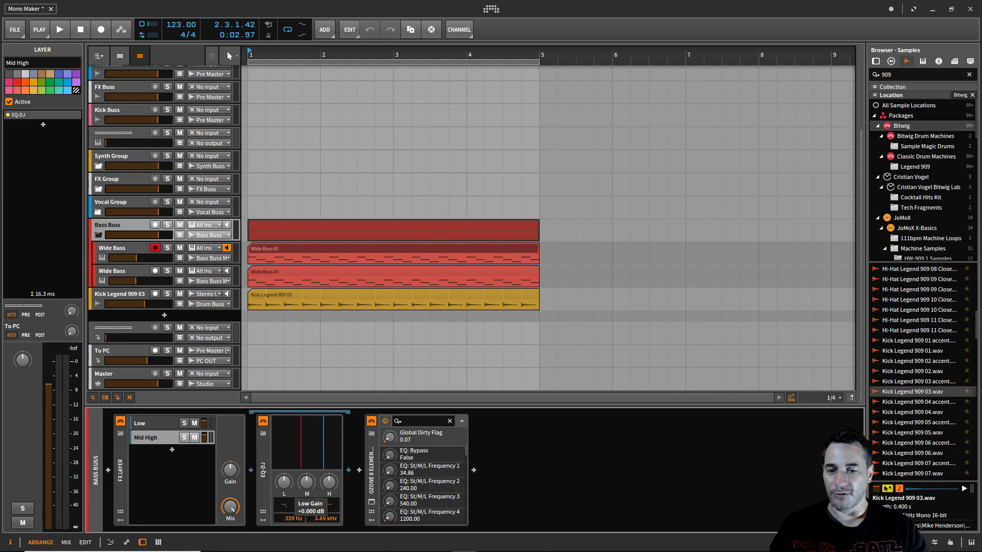
{"action": "left_click_drag", "start_coordinate": [283, 484], "coordinate": [283, 482]}
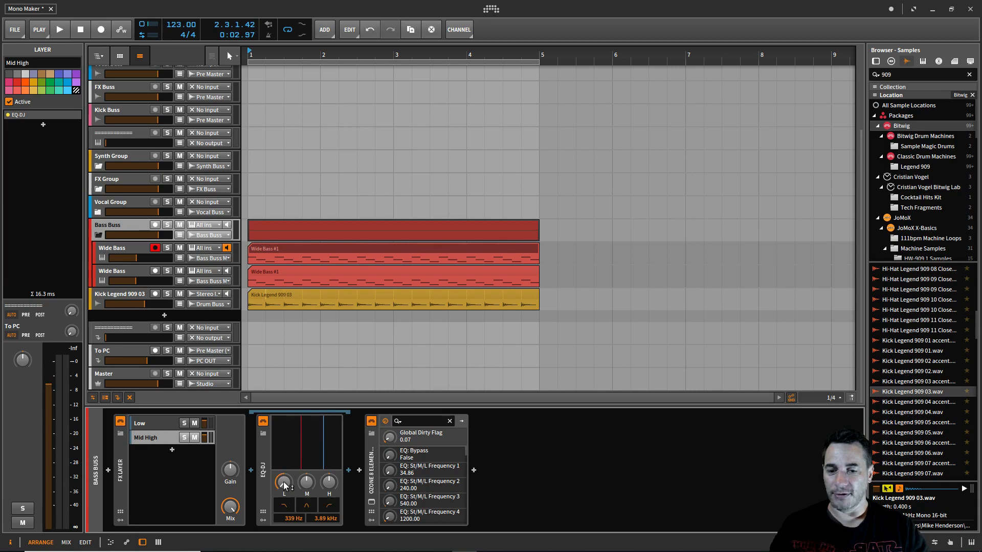
{"action": "double_click", "coordinate": [284, 517]}
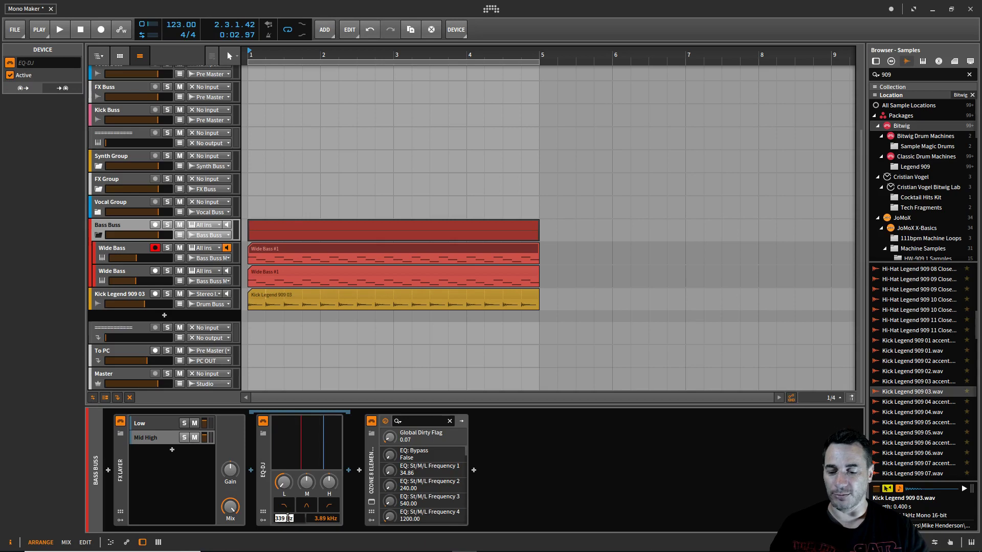
{"action": "type", "text": "220"}
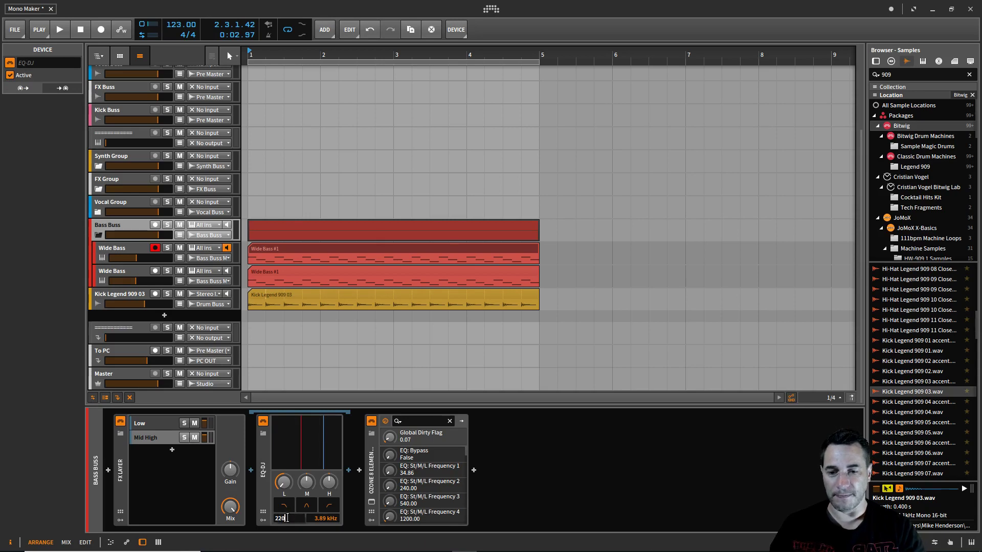
{"action": "key", "text": "Return"}
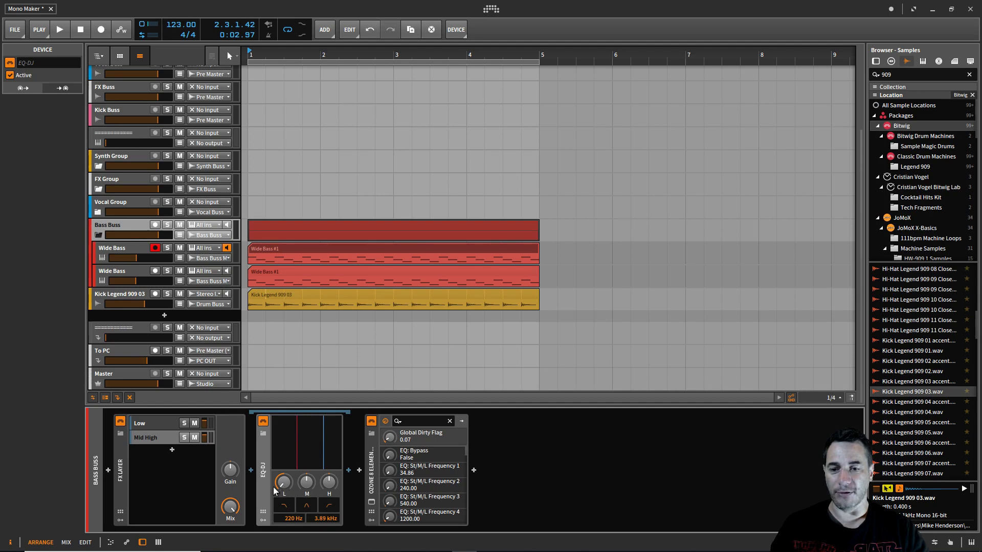
Play, unsolo Mid High, compare the FX Layer bypassed versus active, then stop
{"action": "key", "text": "space"}
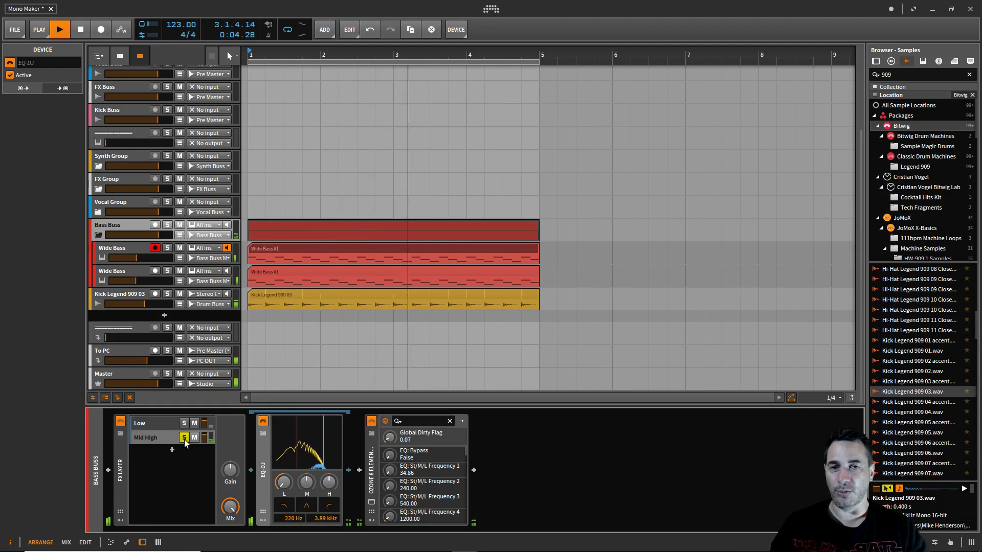
{"action": "left_click", "coordinate": [184, 438]}
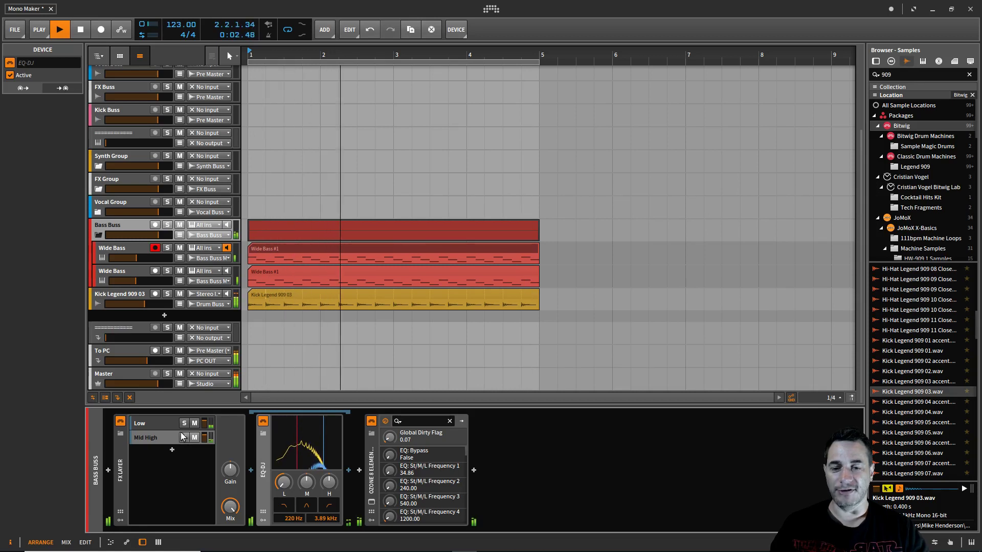
{"action": "left_click", "coordinate": [120, 421]}
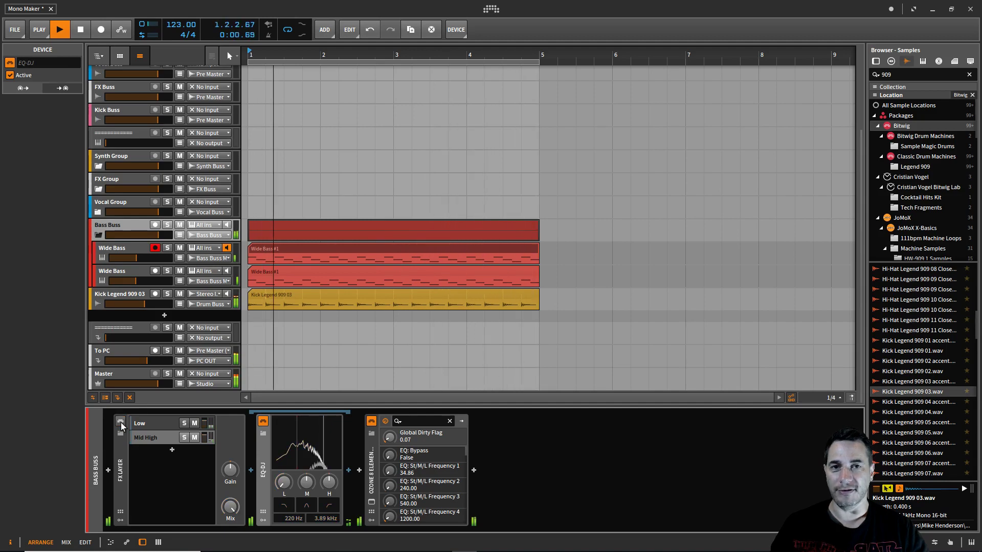
{"action": "left_click", "coordinate": [120, 421]}
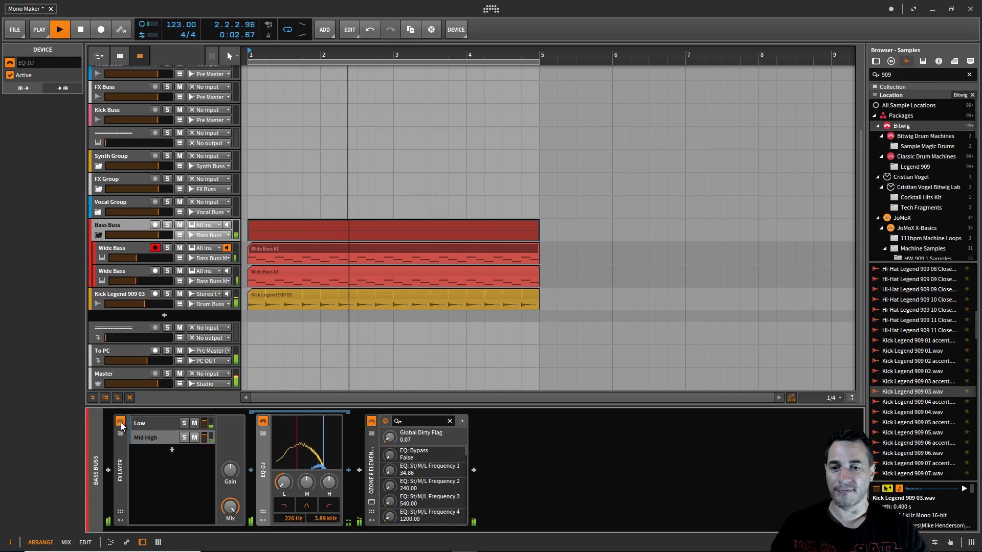
{"action": "key", "text": "space"}
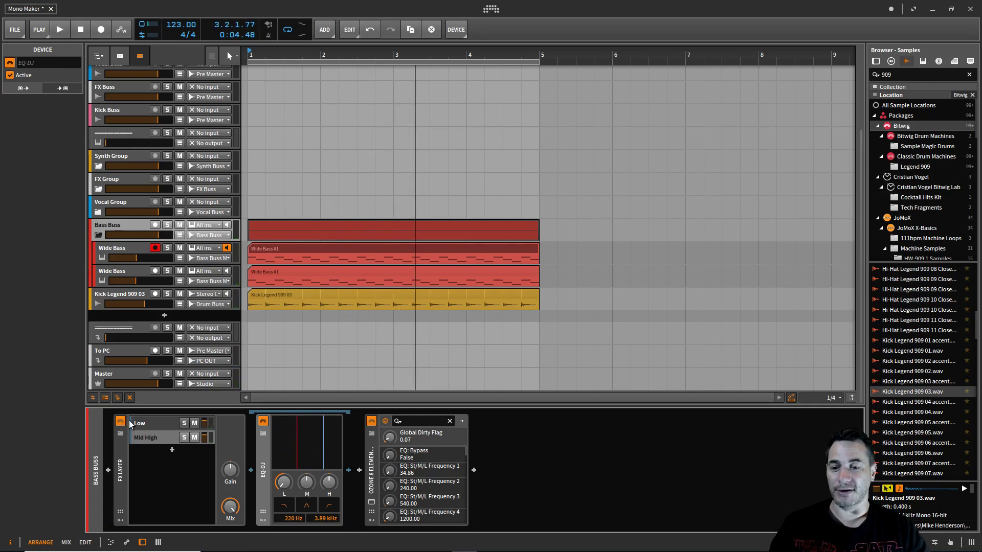
{"action": "left_click", "coordinate": [119, 480]}
Open and dismiss the FX Layer options menu, then save the Mono Maker project
{"action": "right_click", "coordinate": [119, 456]}
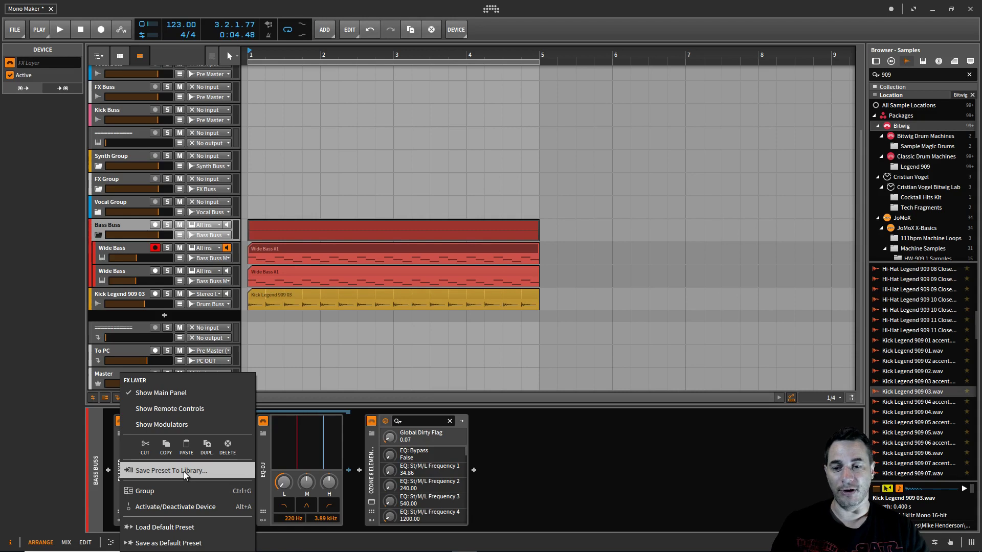
{"action": "left_click", "coordinate": [115, 452]}
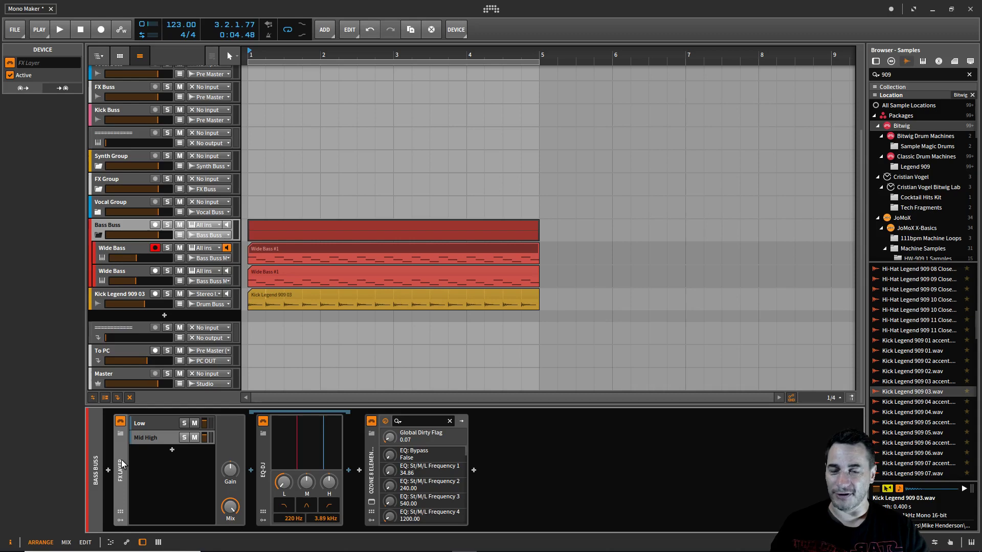
{"action": "key", "text": "ctrl+s"}
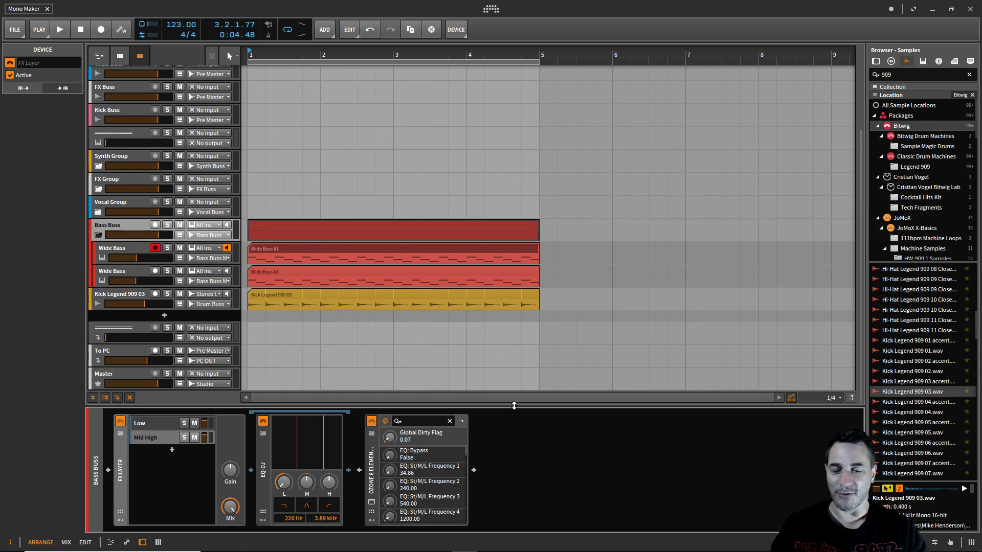
Open Ozone 8 Elements, start playback, and briefly mute Mid High to hear the Low layer alone
{"action": "left_click", "coordinate": [370, 501]}
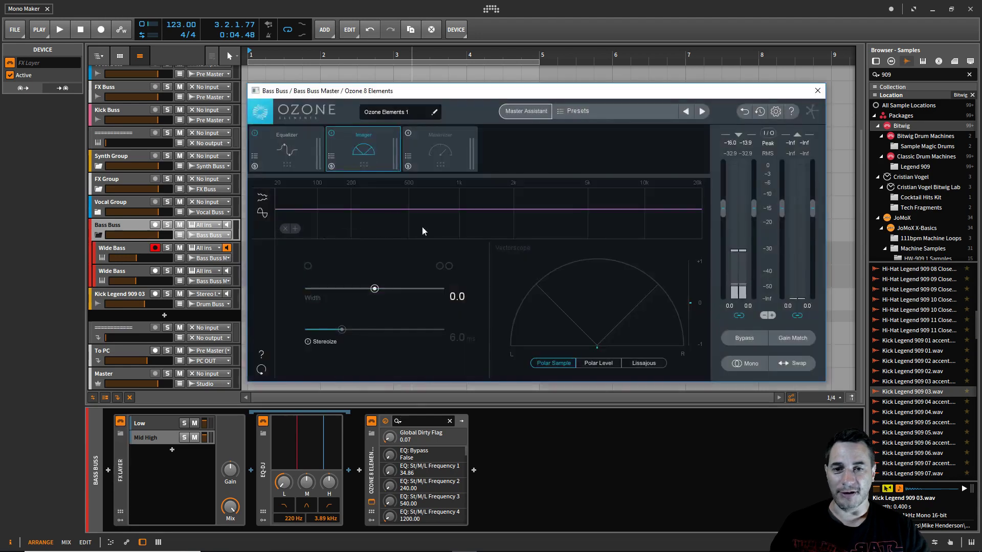
{"action": "key", "text": "space"}
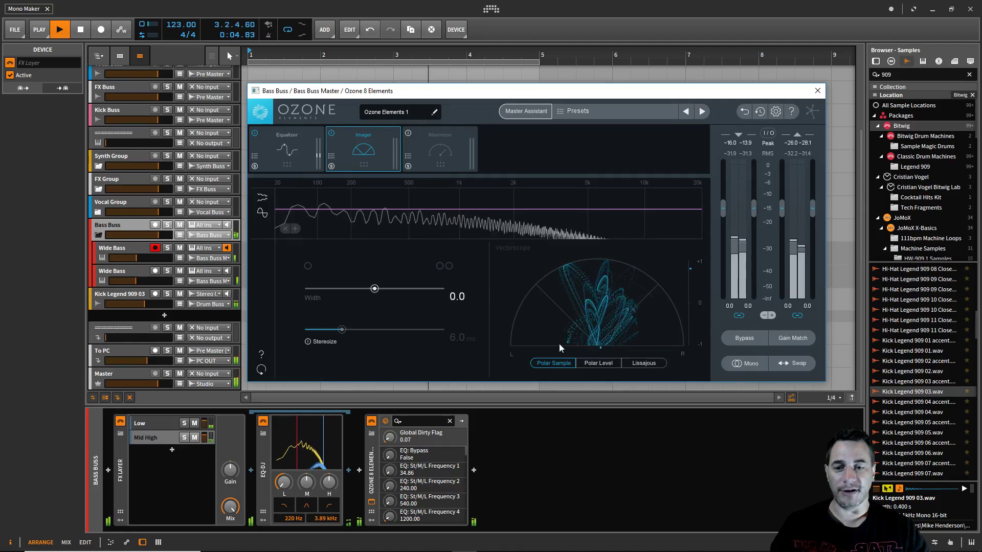
{"action": "left_click", "coordinate": [195, 438]}
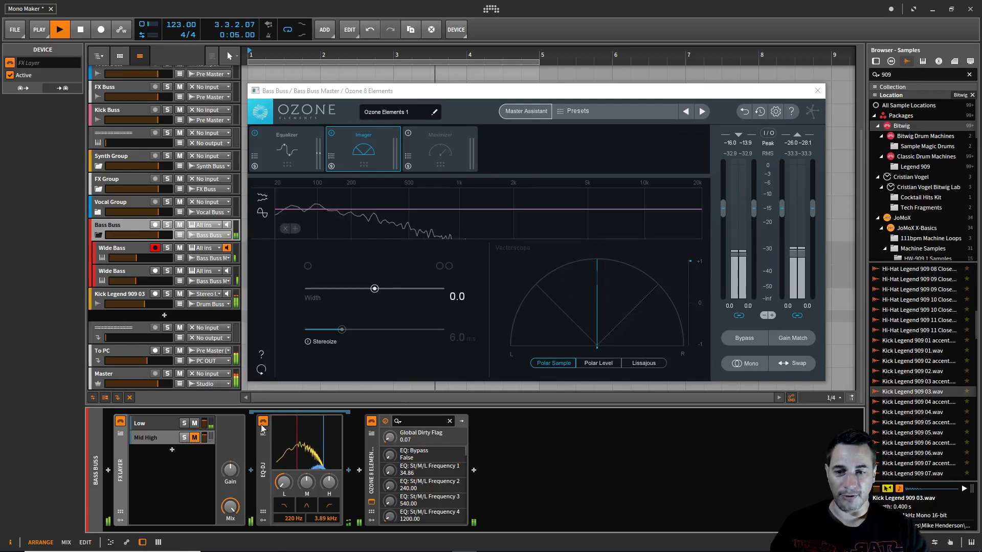
{"action": "left_click", "coordinate": [194, 437]}
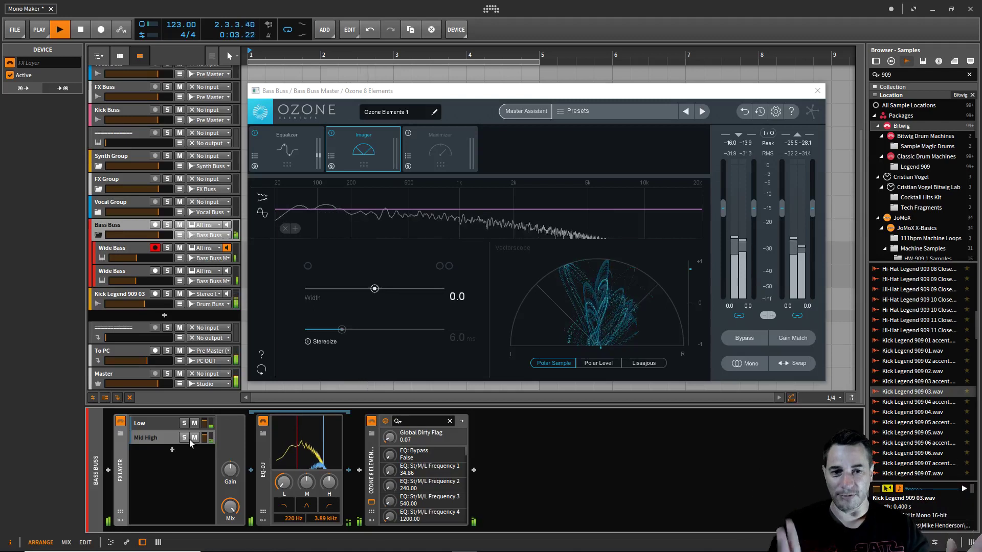
Compare the FX Layer bypassed and active, then show Ozone's Equalizer spectrum in Mid mode
{"action": "left_click", "coordinate": [120, 422]}
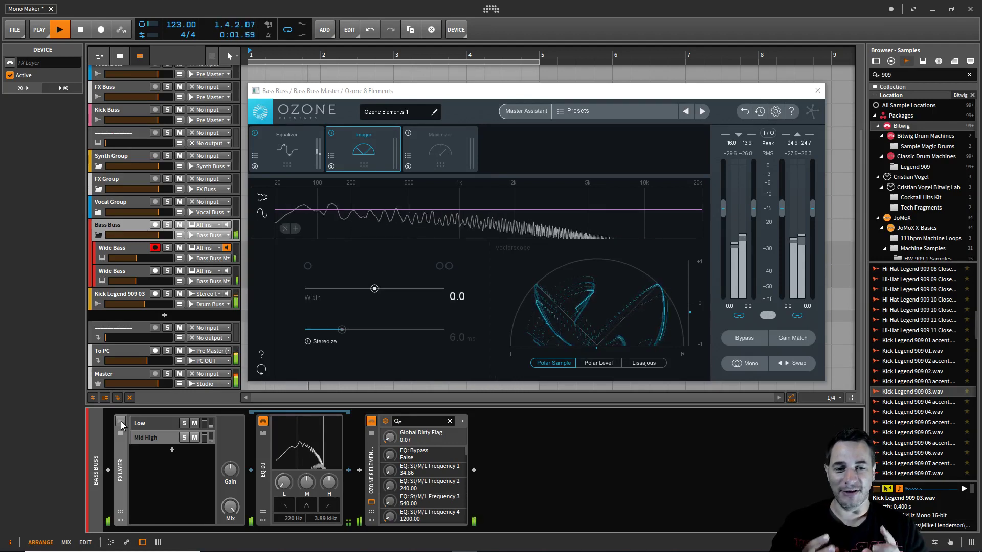
{"action": "left_click", "coordinate": [120, 421]}
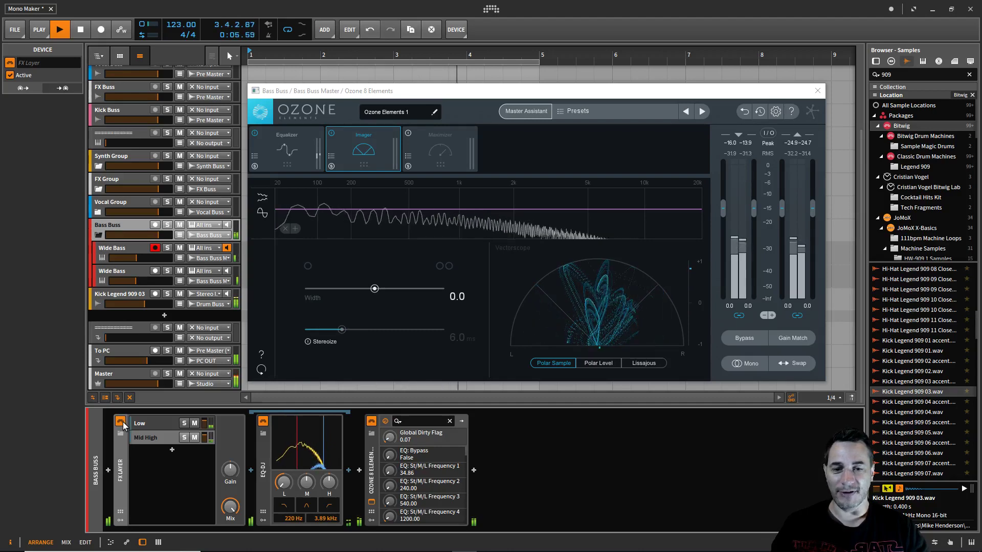
{"action": "left_click", "coordinate": [288, 146]}
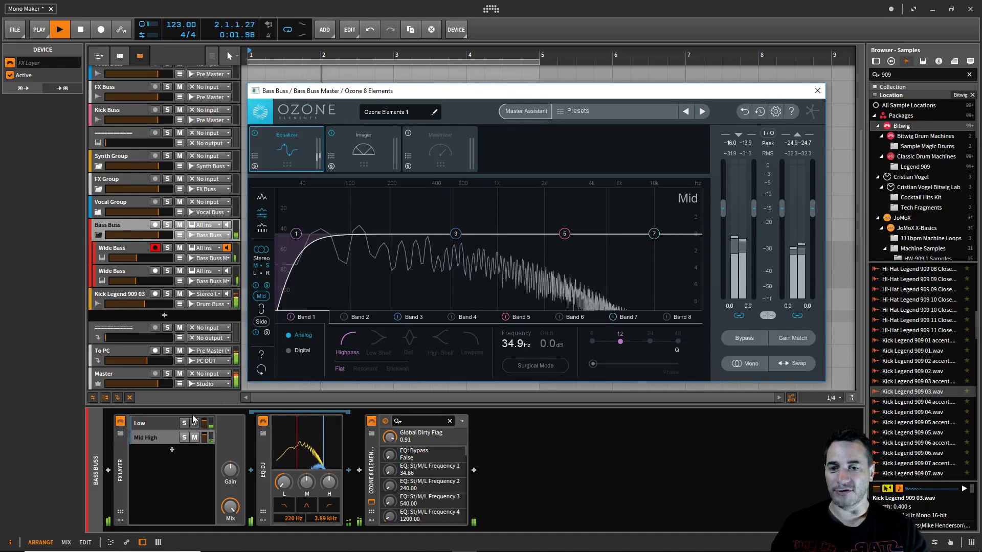
Compare the FX Layer bypassed and active, then switch Ozone's Equalizer to the Side view
{"action": "left_click", "coordinate": [119, 421]}
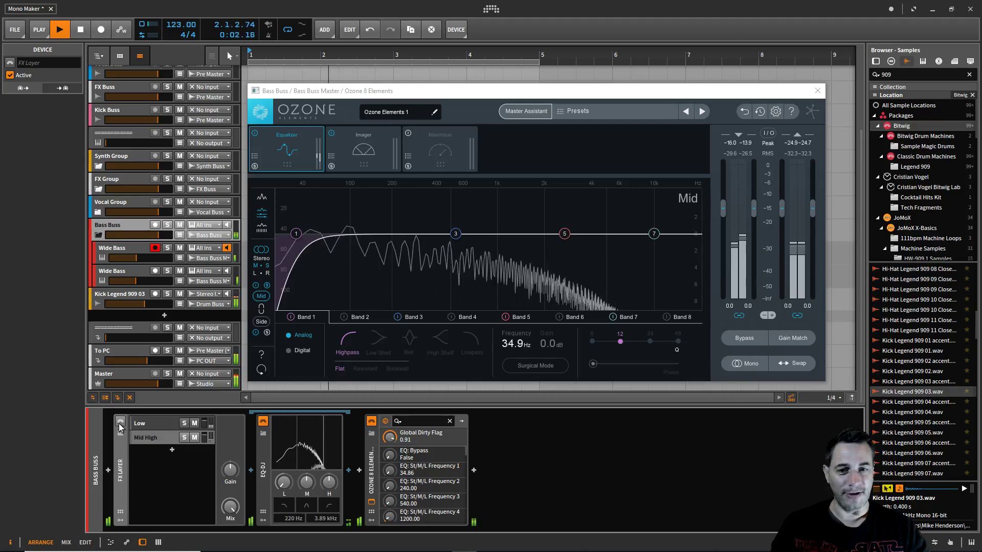
{"action": "left_click", "coordinate": [120, 421]}
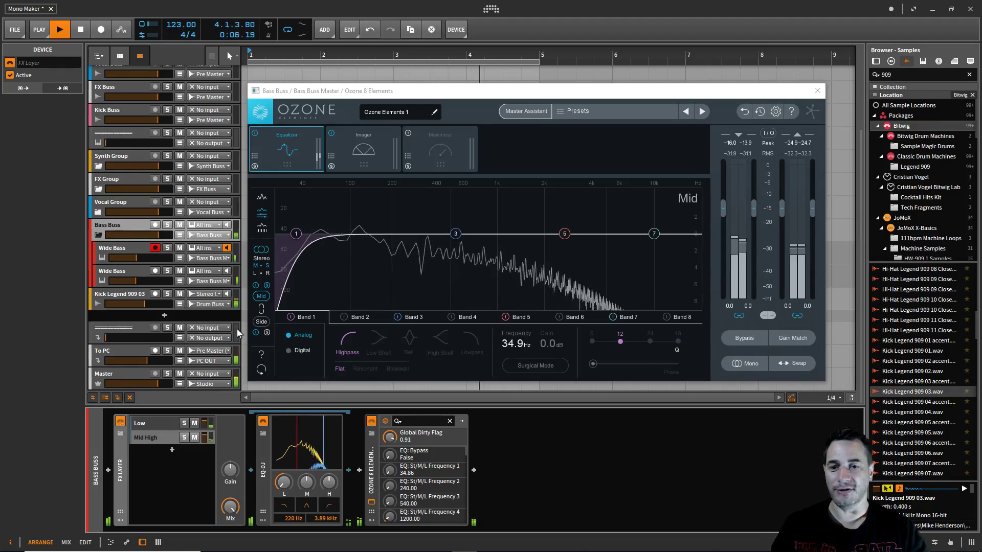
{"action": "left_click", "coordinate": [262, 320]}
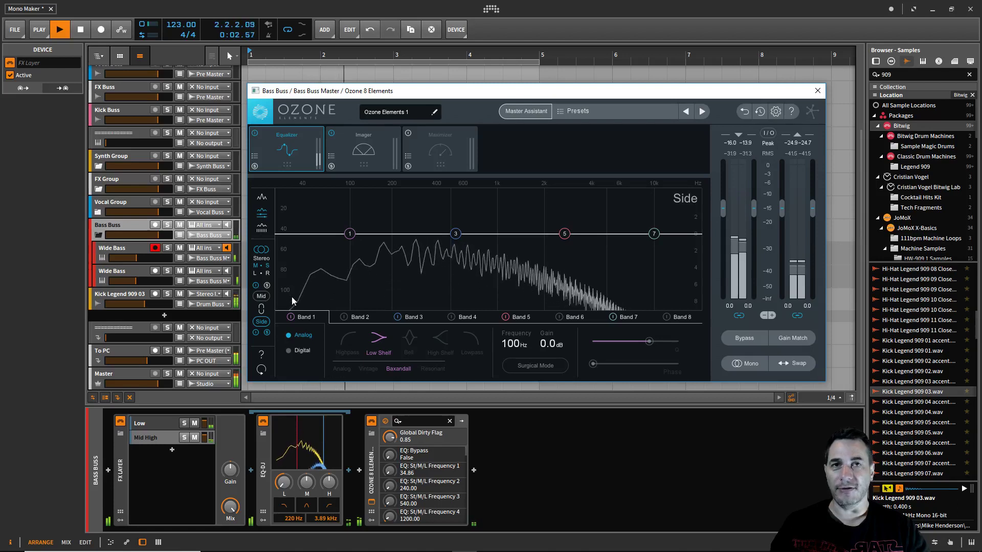
Compare the side-channel lows with the FX Layer bypassed and active, then close Ozone
{"action": "left_click", "coordinate": [120, 423]}
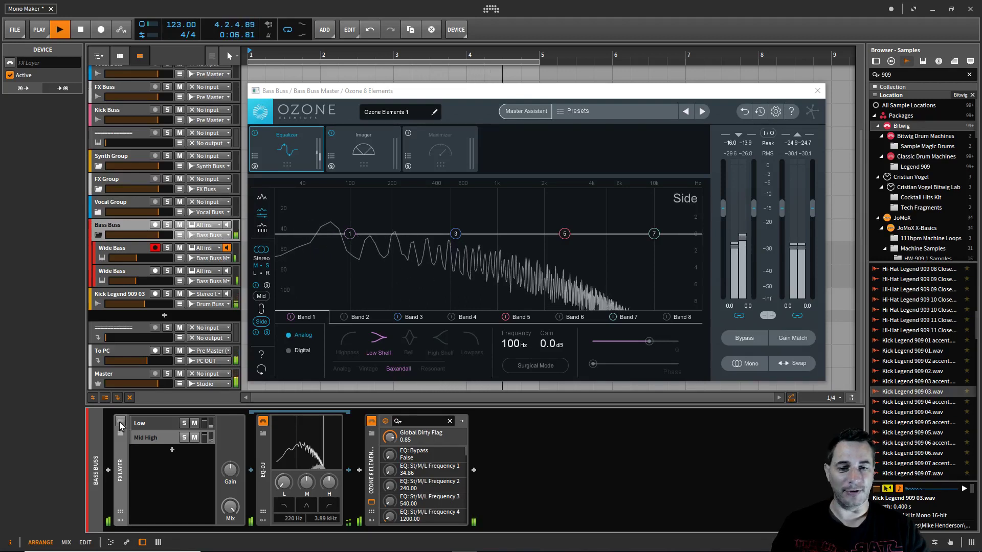
{"action": "left_click", "coordinate": [120, 422]}
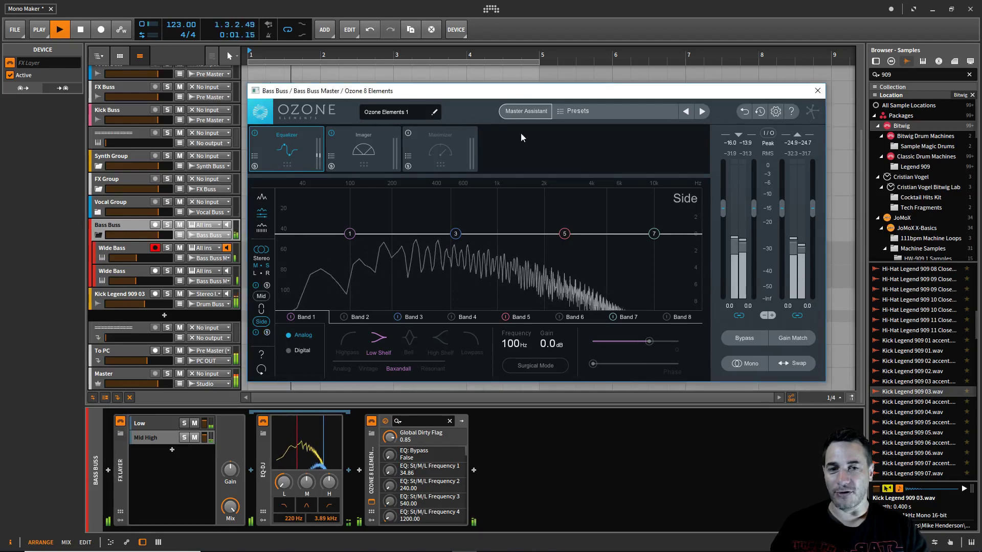
{"action": "left_click", "coordinate": [817, 92]}
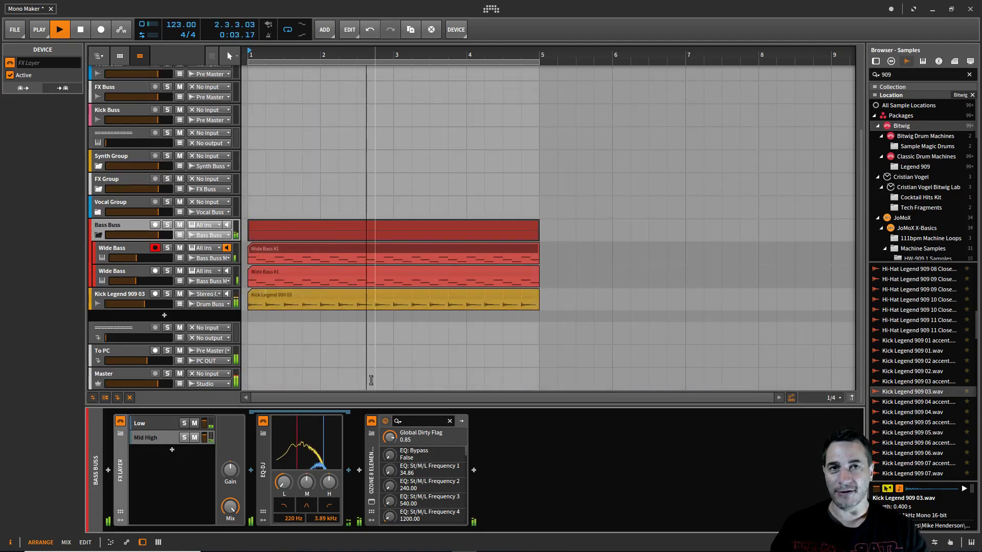